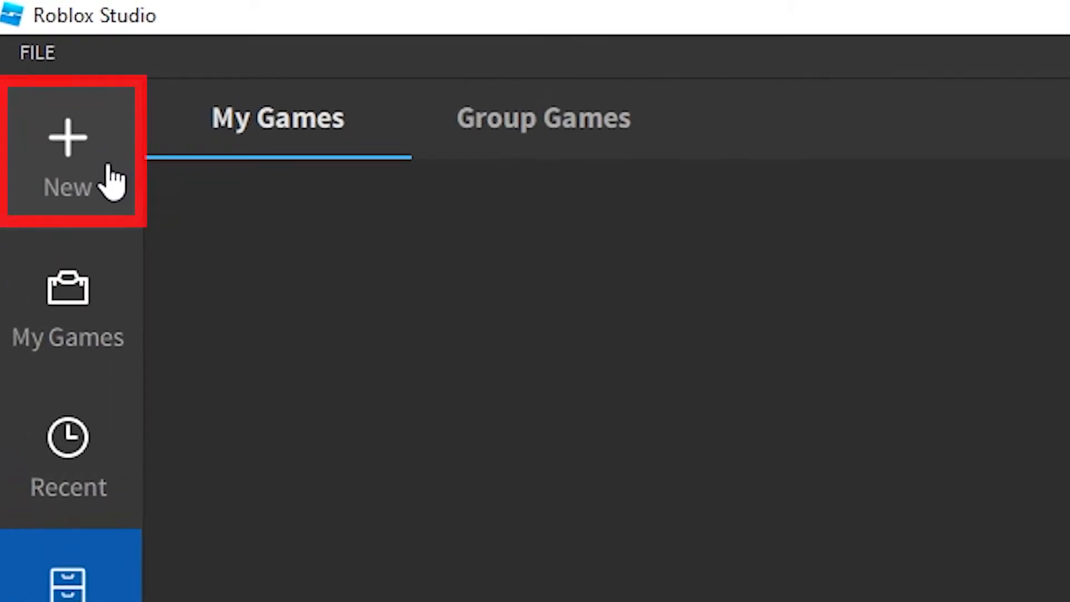
# Create a new place from the Classic Baseplate template
pyautogui.click(111, 181)
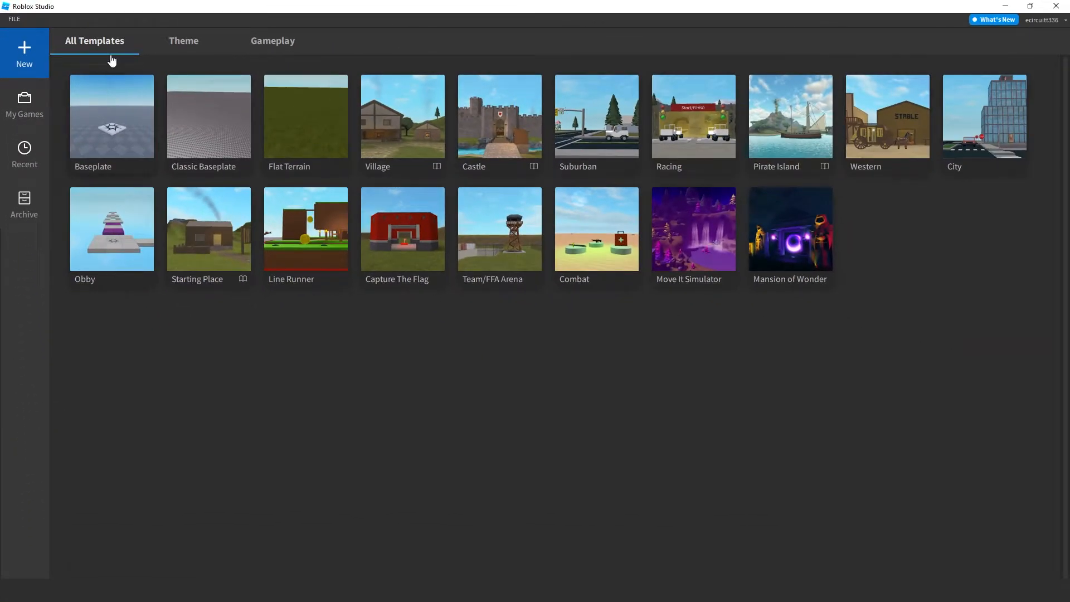
pyautogui.click(226, 152)
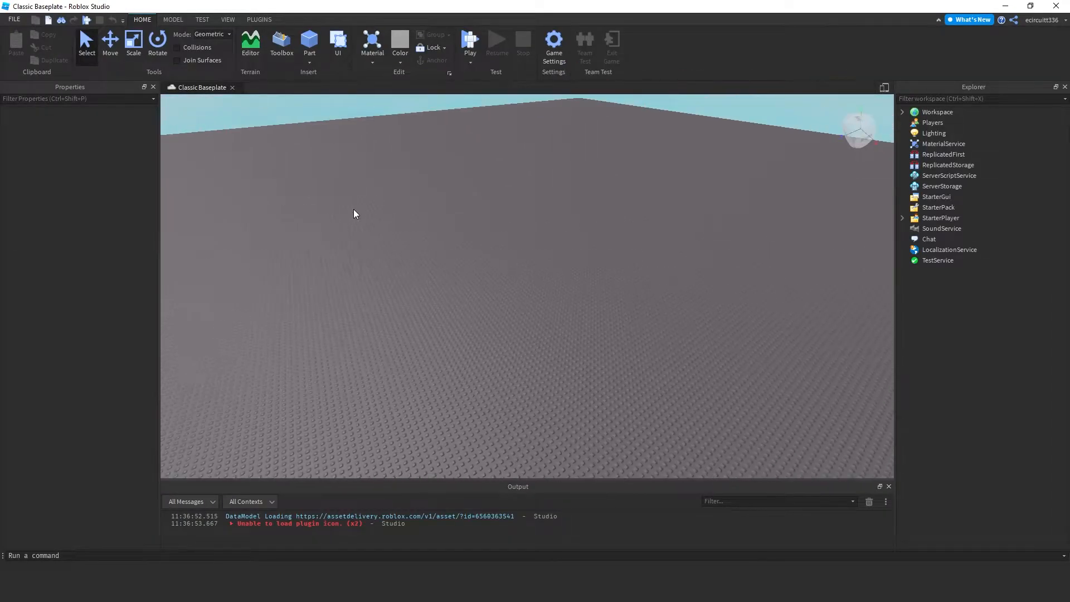
pyautogui.scroll(3, 355, 212)
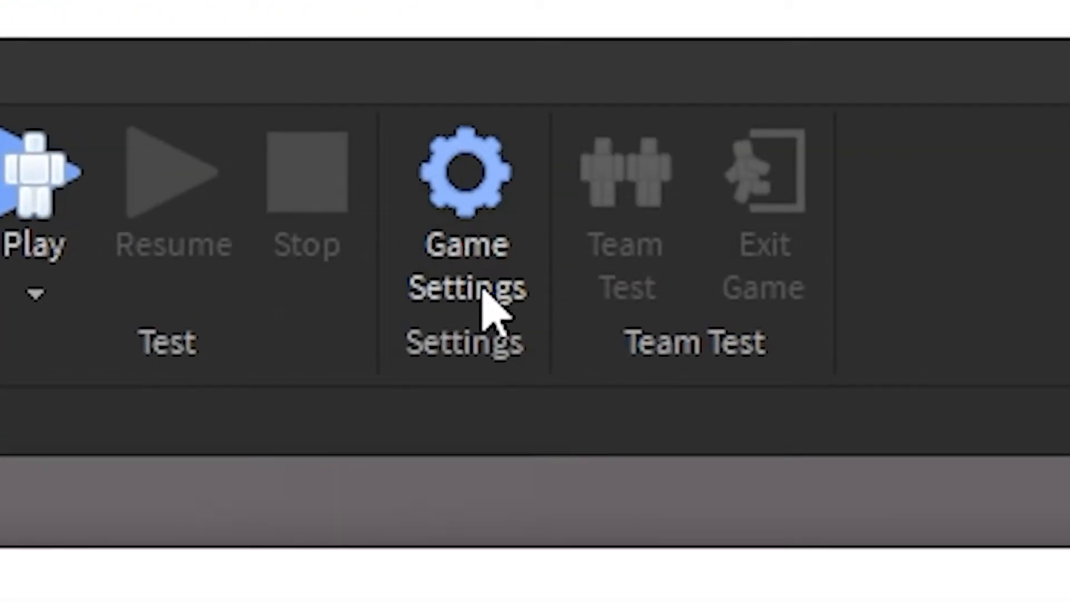
# Start saving the place to Roblox from Game Settings and name the game "Find the Marker"
pyautogui.click(483, 292)
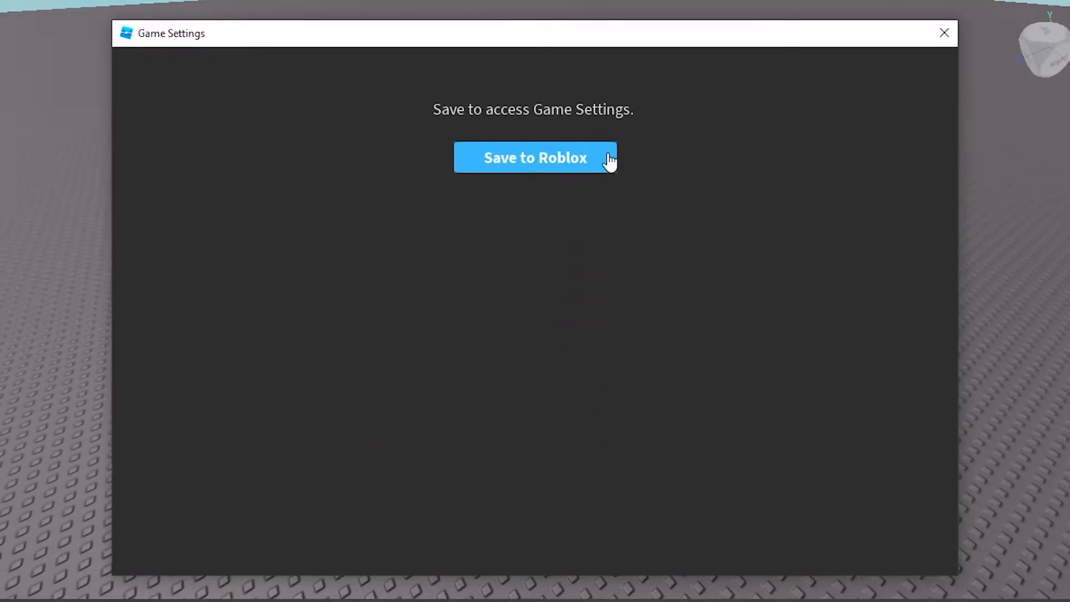
pyautogui.click(609, 161)
pyautogui.click(593, 99)
pyautogui.hotkey('ctrl', 'a')
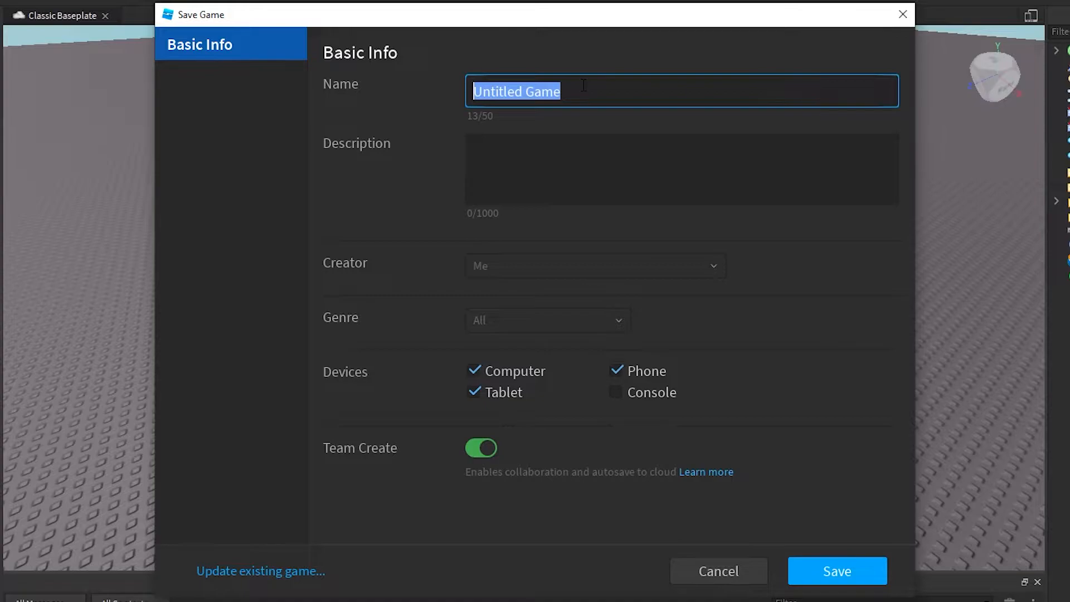
pyautogui.write('Find the Marker')
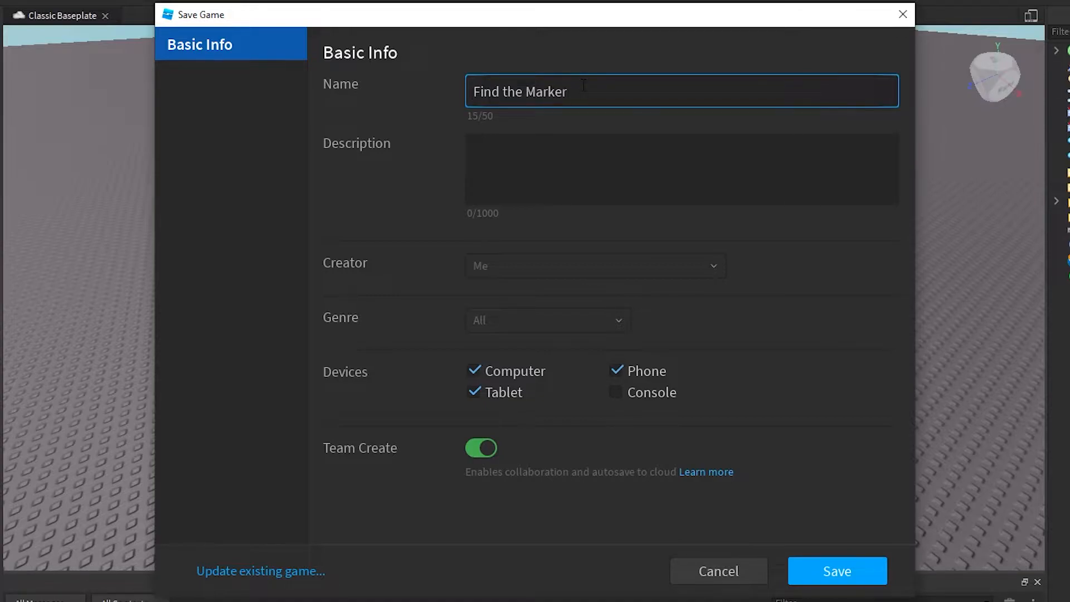
# Review the description field and the available genres in the save form, keeping the genre at All
pyautogui.click(590, 173)
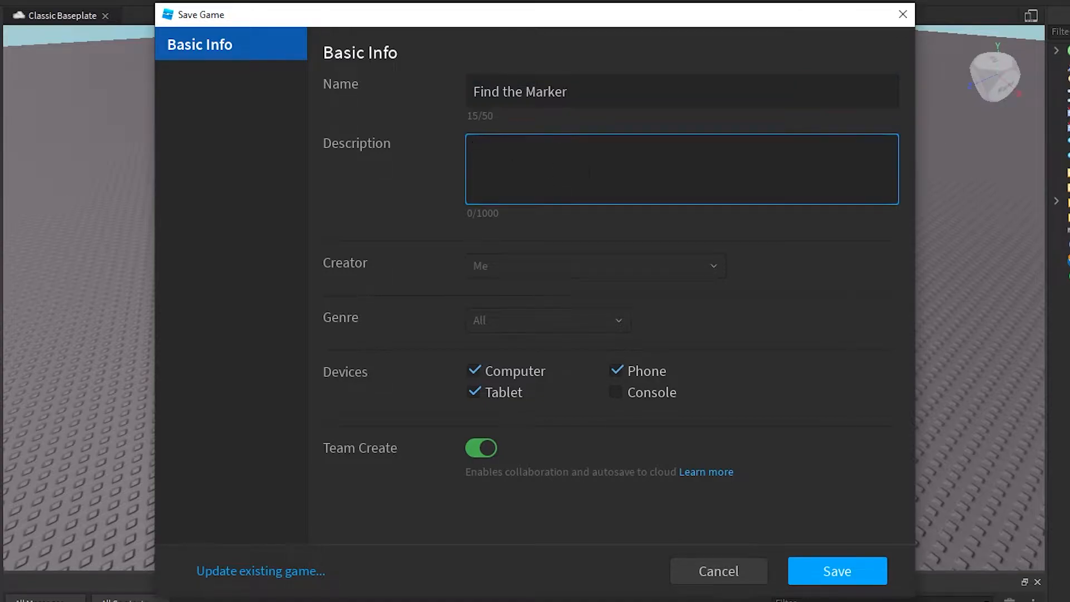
pyautogui.click(485, 320)
pyautogui.scroll(-5, 574, 396)
pyautogui.scroll(5, 562, 386)
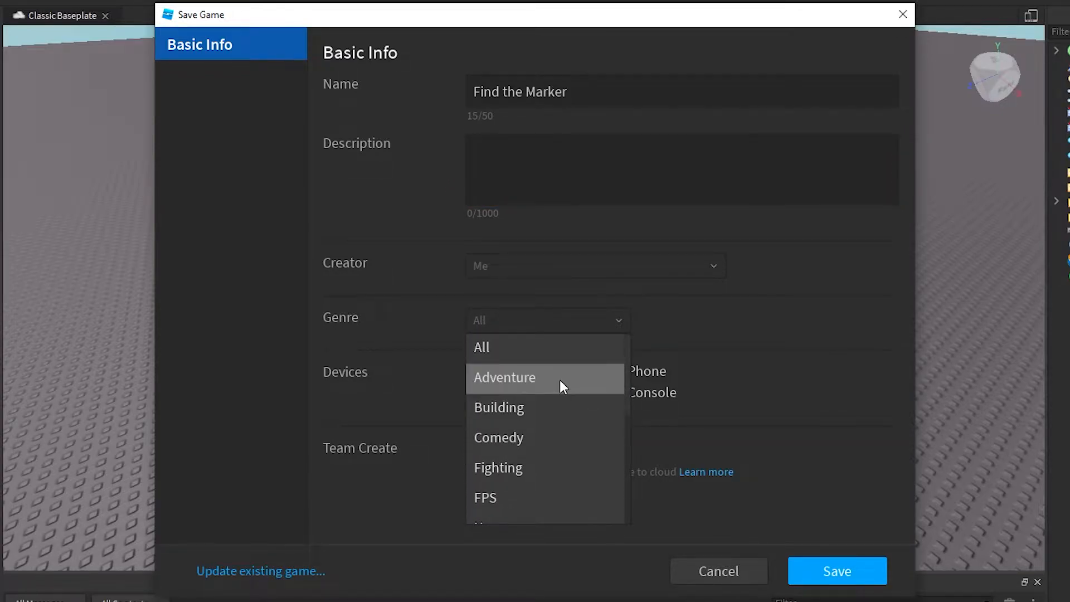
pyautogui.scroll(-2, 551, 379)
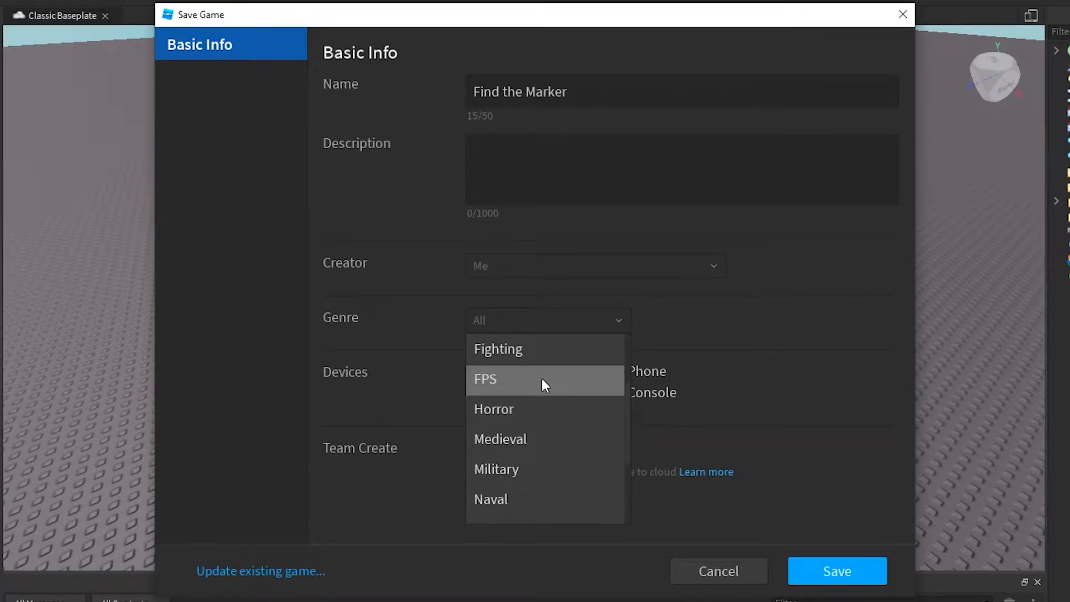
pyautogui.scroll(-3, 522, 390)
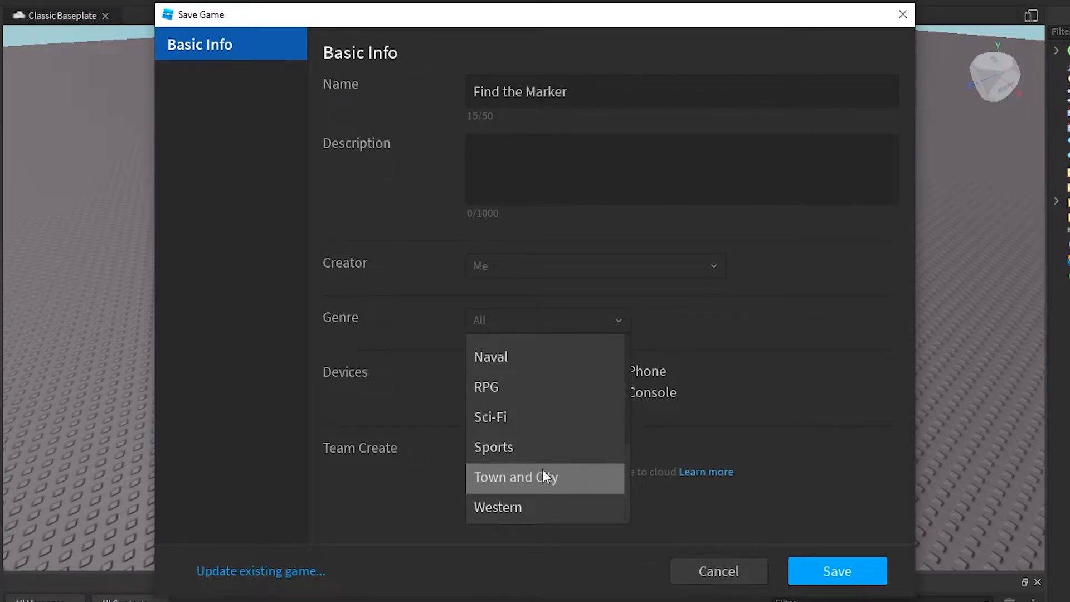
pyautogui.click(416, 361)
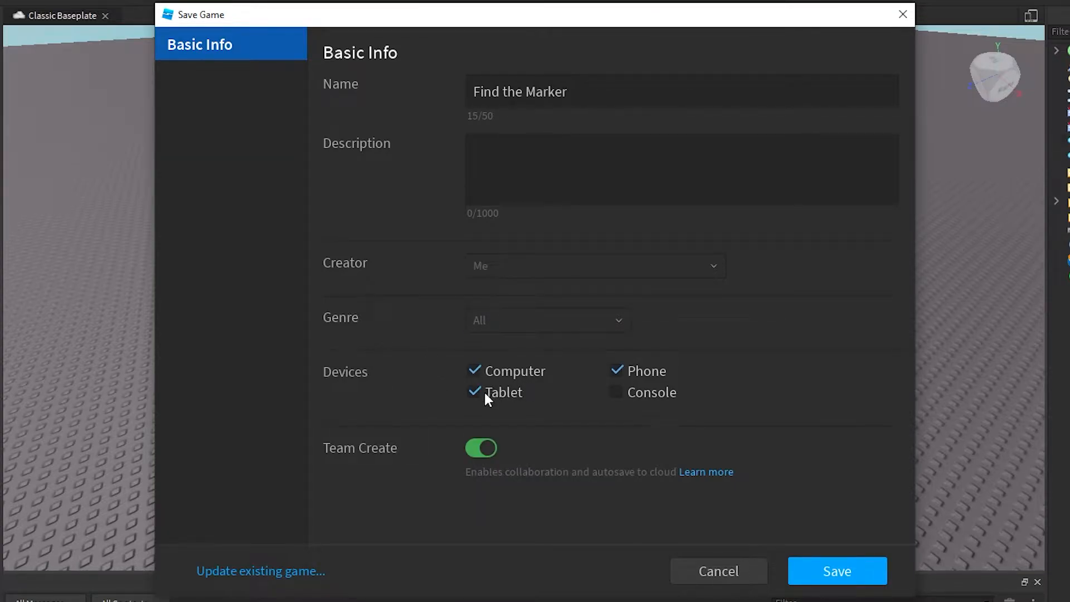
# Turn off Team Create and save the game to Roblox
pyautogui.click(485, 451)
pyautogui.click(476, 453)
pyautogui.click(484, 451)
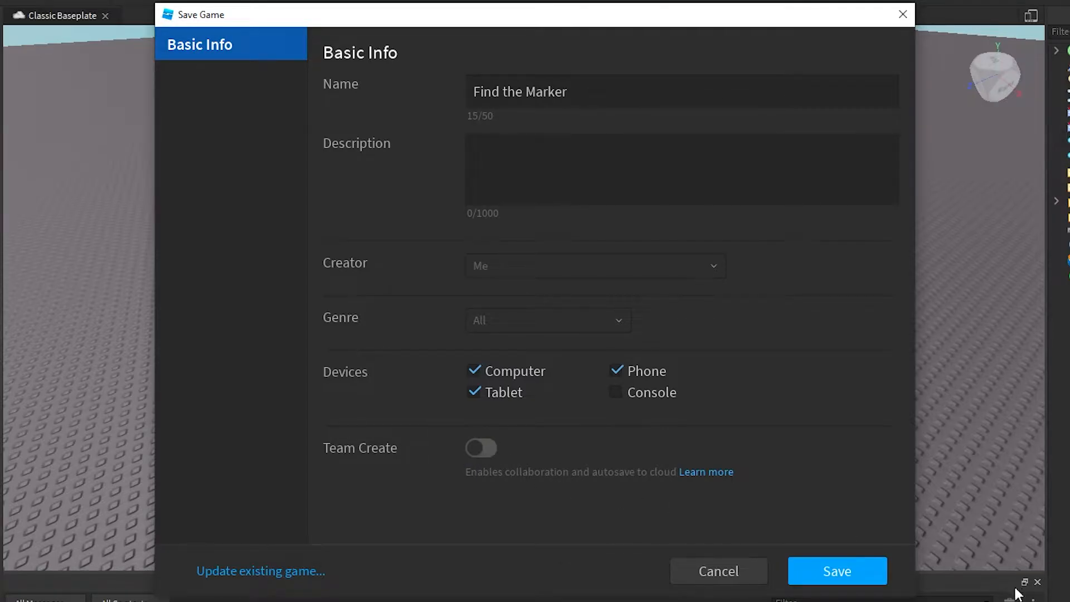
pyautogui.click(815, 572)
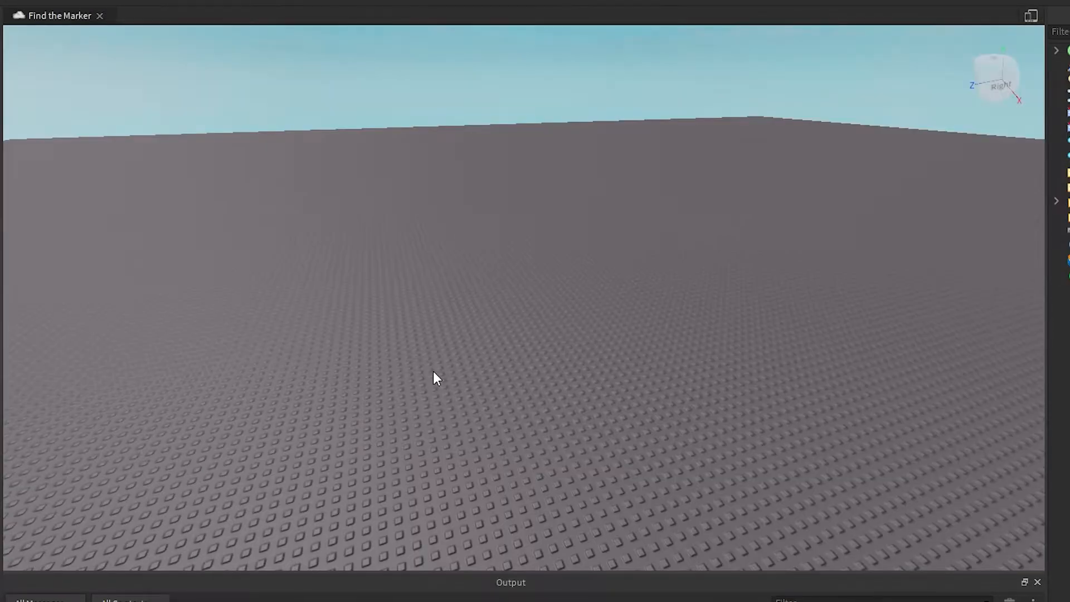
# Look through the Basic Info game settings down to genre and playable devices, and close the dialog without changes
pyautogui.moveTo(391, 185); pyautogui.dragTo(367, 164, button='right')
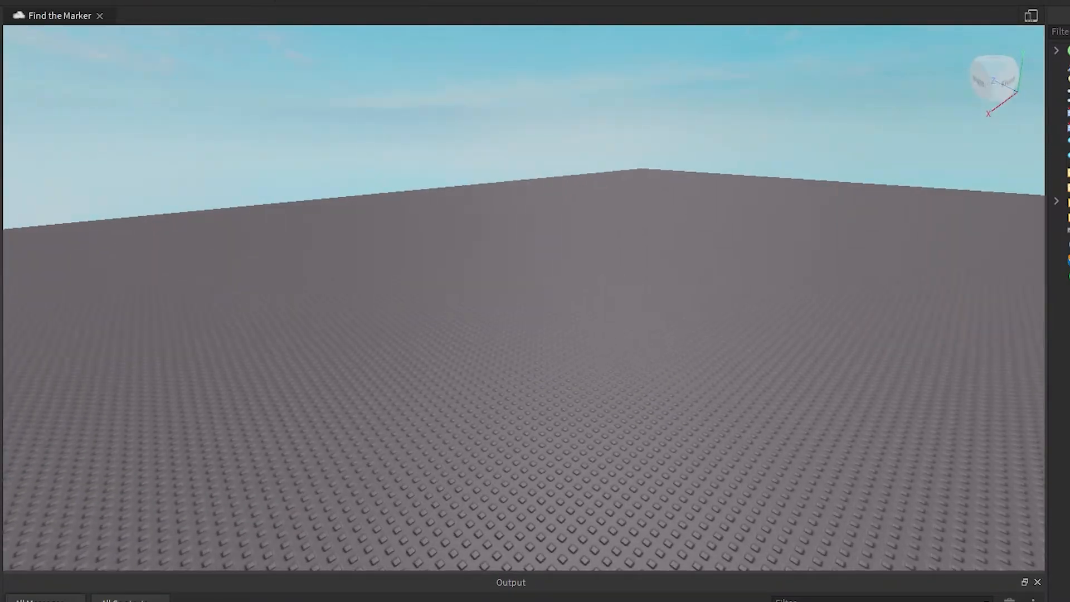
pyautogui.scroll(-5, 490, 227)
pyautogui.scroll(5, 489, 227)
pyautogui.scroll(-6, 495, 413)
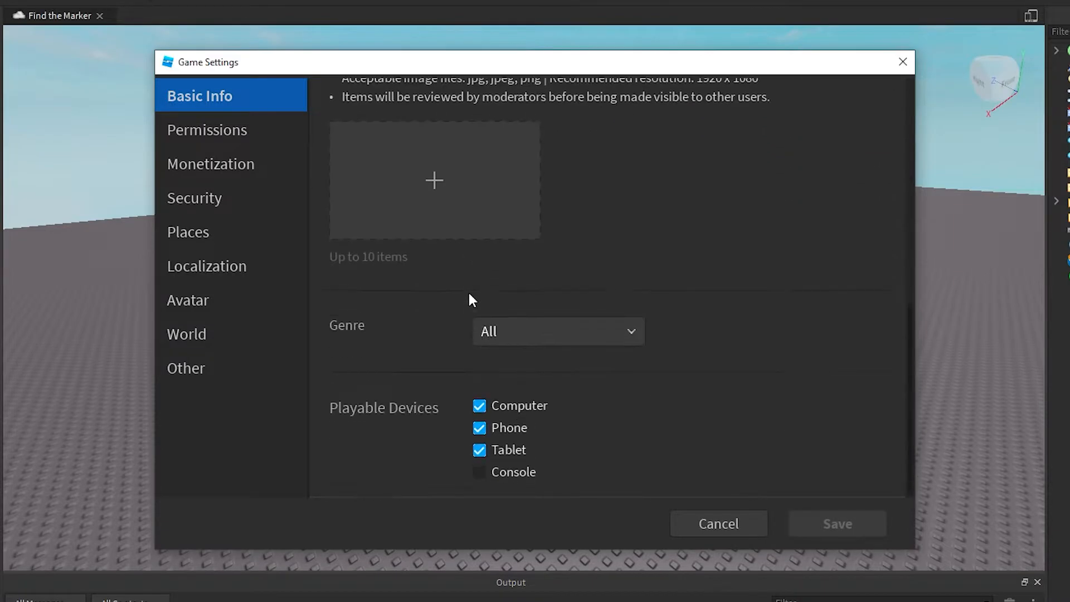
pyautogui.click(903, 61)
pyautogui.moveTo(658, 221); pyautogui.dragTo(698, 239, button='right')
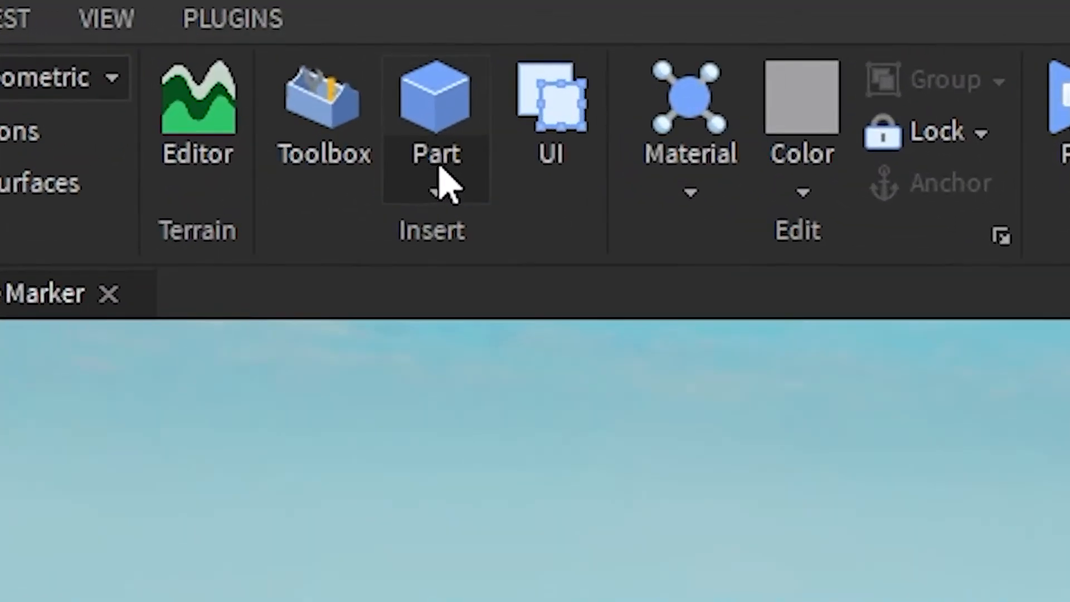
# Insert a Block part into the workspace and focus the view on it
pyautogui.click(435, 197)
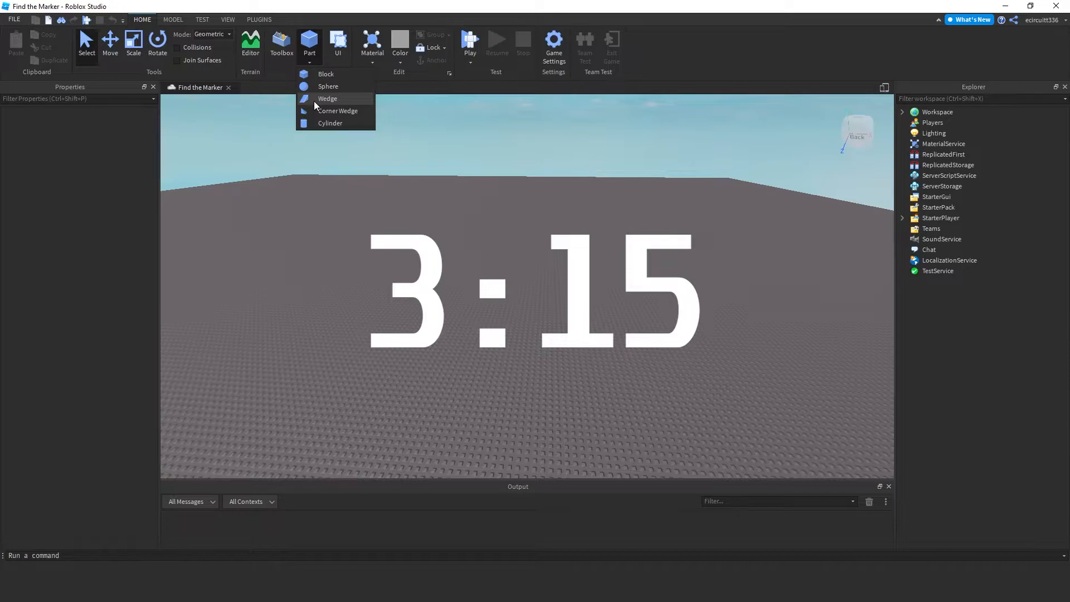
pyautogui.click(333, 79)
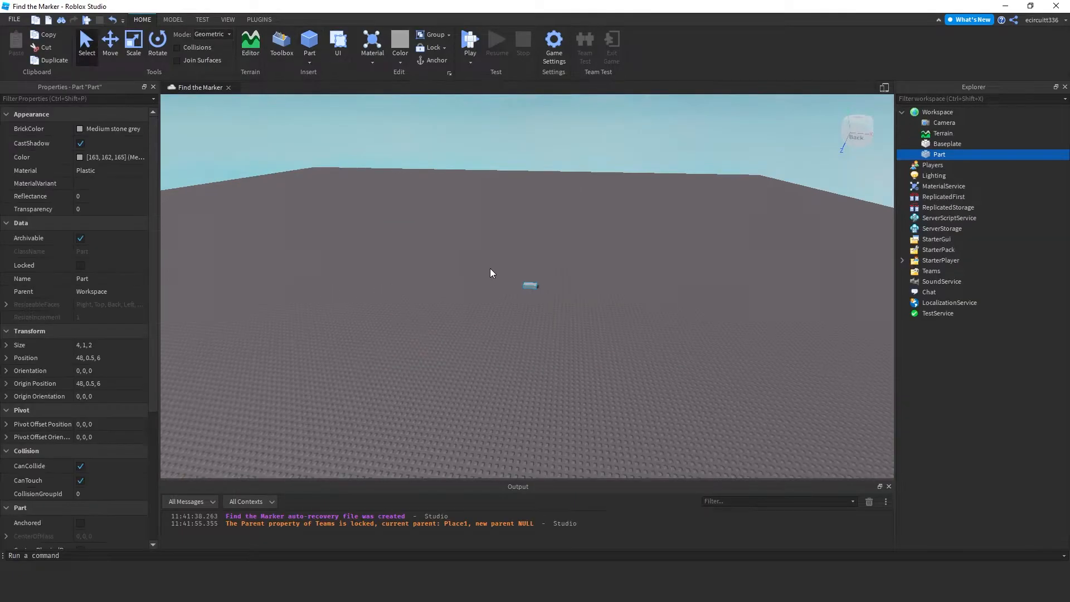
pyautogui.moveTo(464, 254); pyautogui.dragTo(474, 240, button='right')
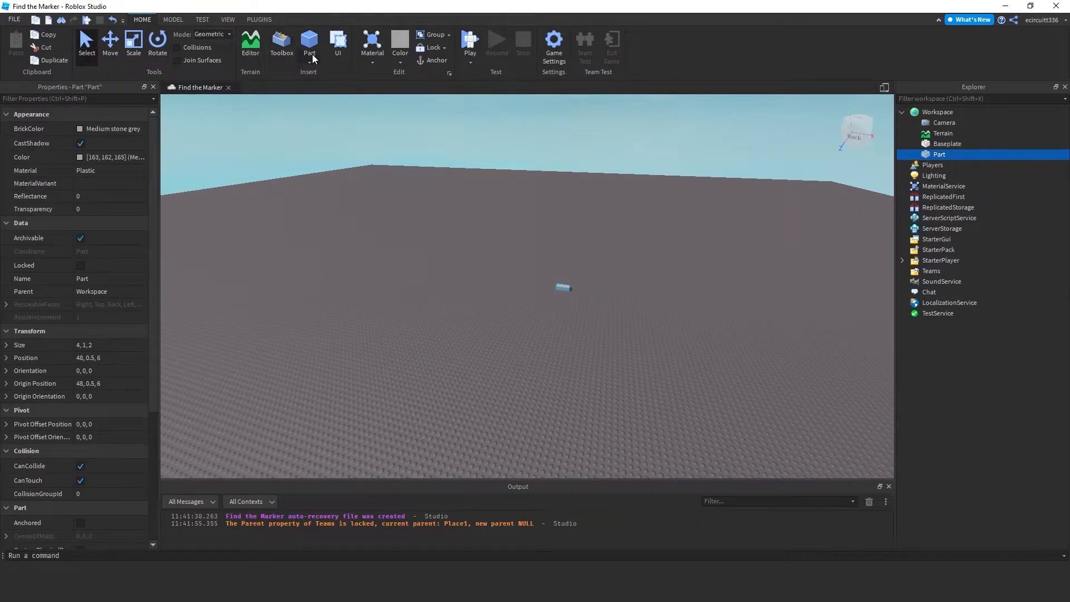
pyautogui.moveTo(567, 238); pyautogui.dragTo(584, 272, button='right')
pyautogui.press('w')
pyautogui.press('d')
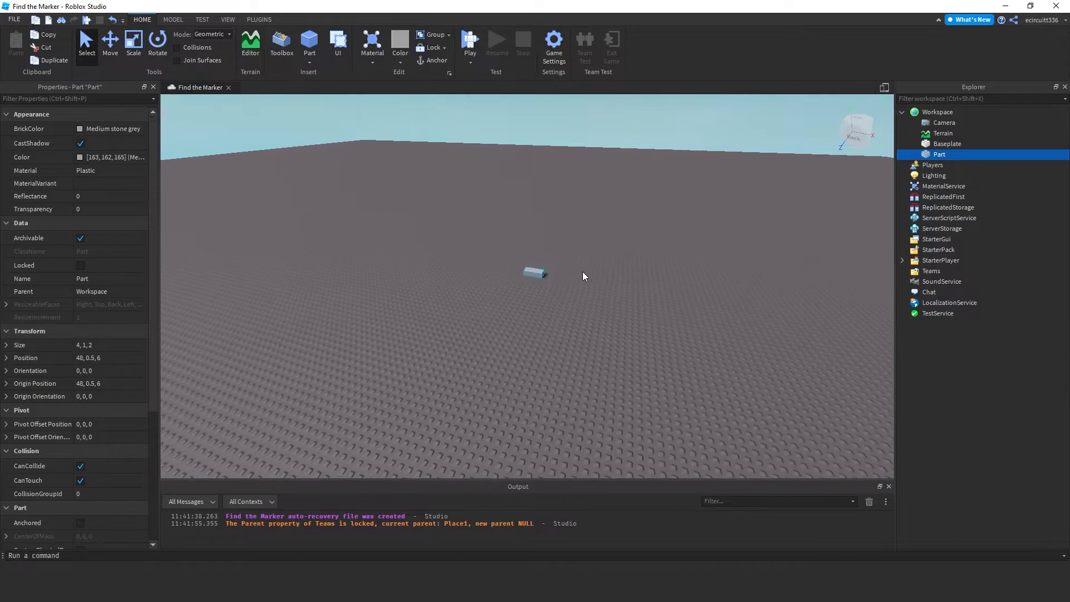
pyautogui.press('f')
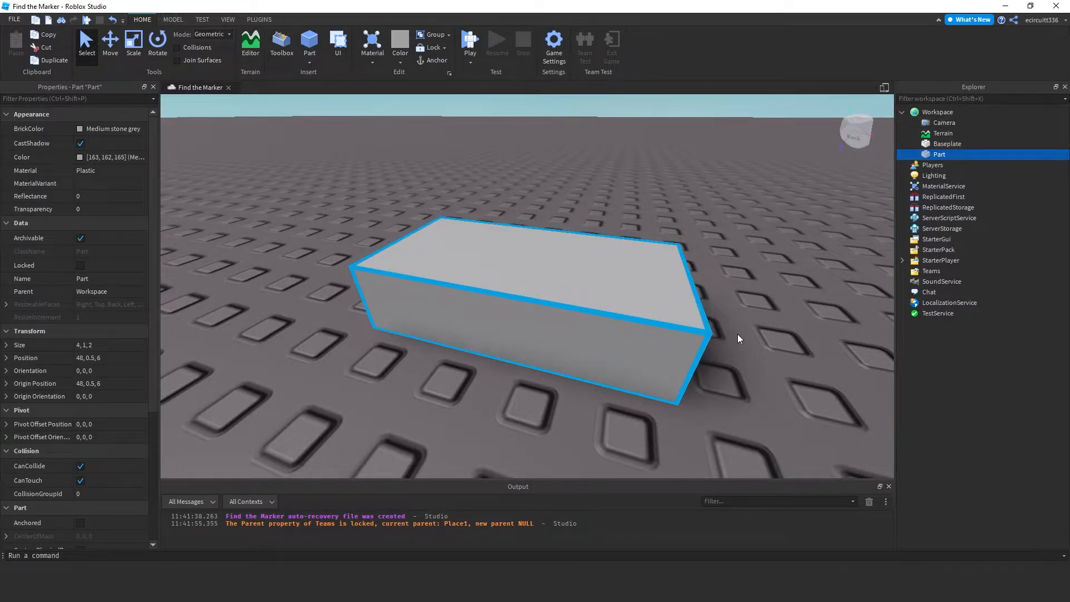
# Close the Properties, Output and Explorer windows
pyautogui.click(221, 19)
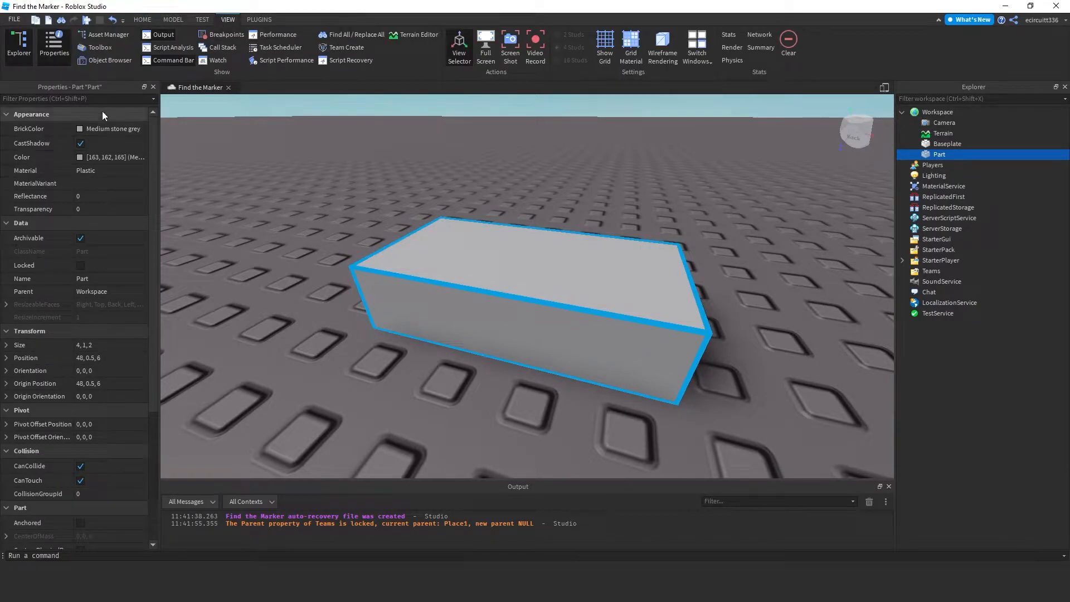
pyautogui.click(144, 87)
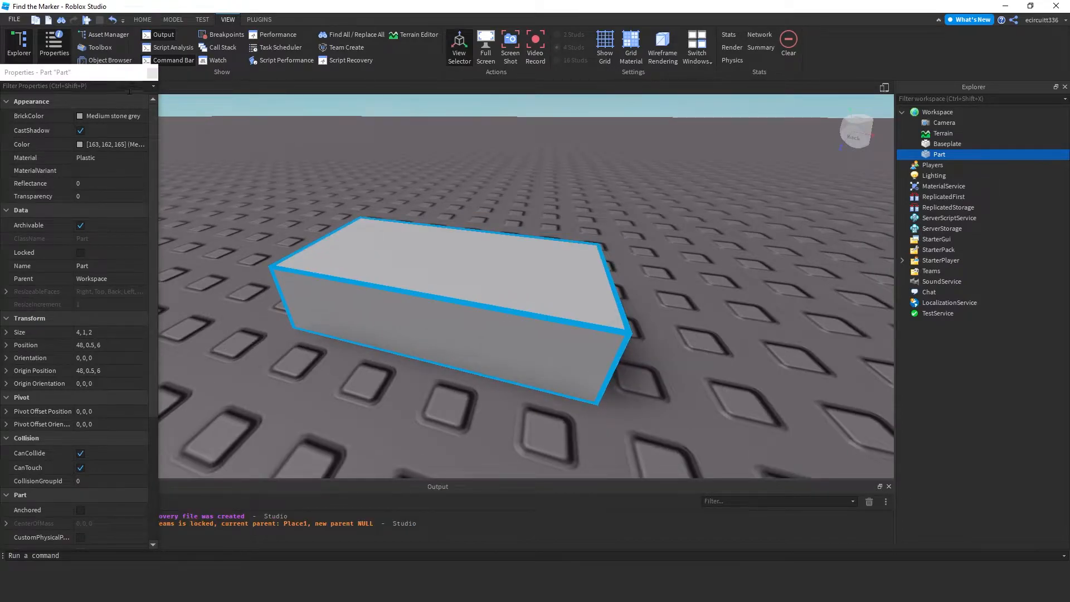
pyautogui.click(151, 73)
pyautogui.click(888, 487)
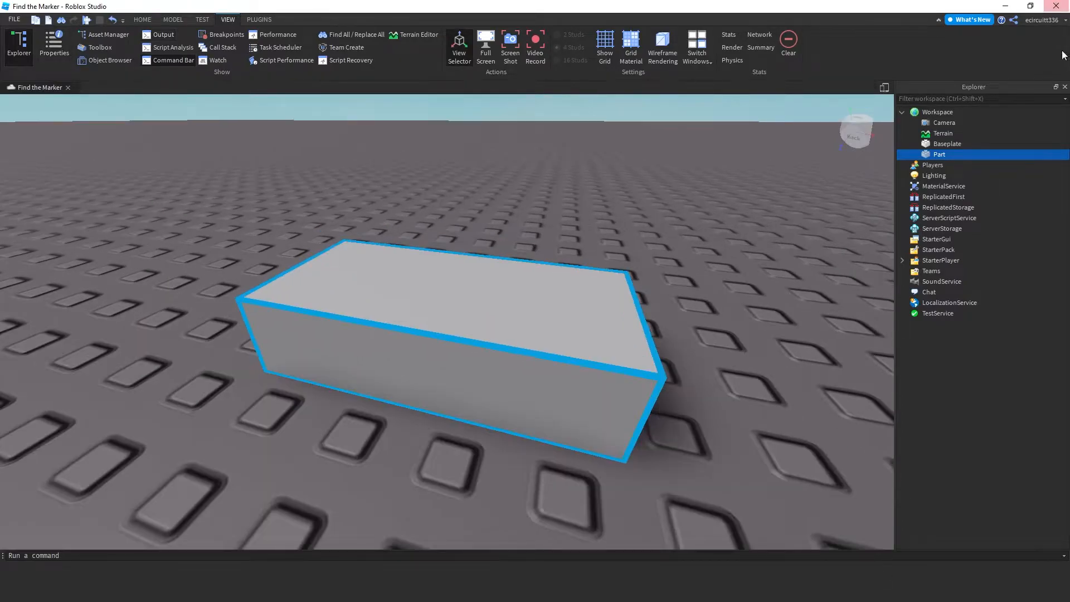
pyautogui.click(1065, 87)
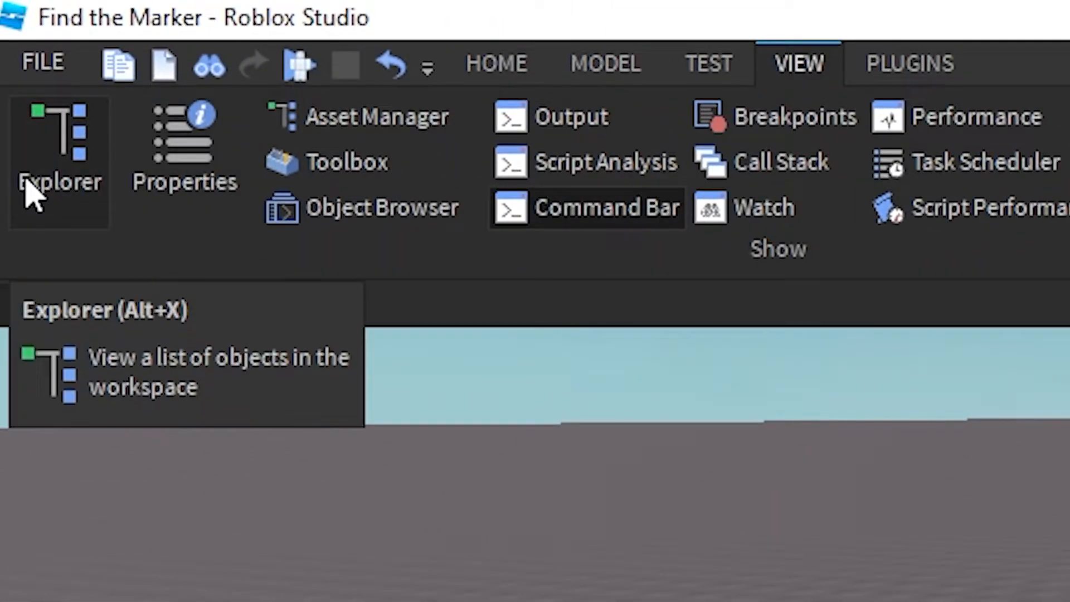
# Show the Explorer and Properties windows again and dock the Properties window beside the viewport
pyautogui.click(156, 155)
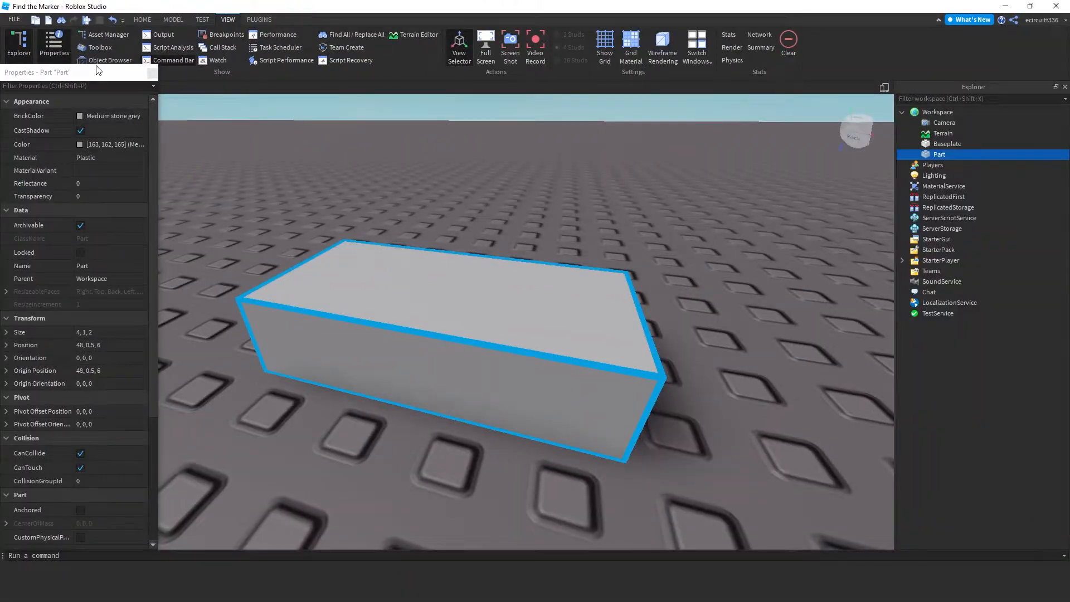
pyautogui.moveTo(95, 69); pyautogui.dragTo(11, 301)
pyautogui.click(777, 246)
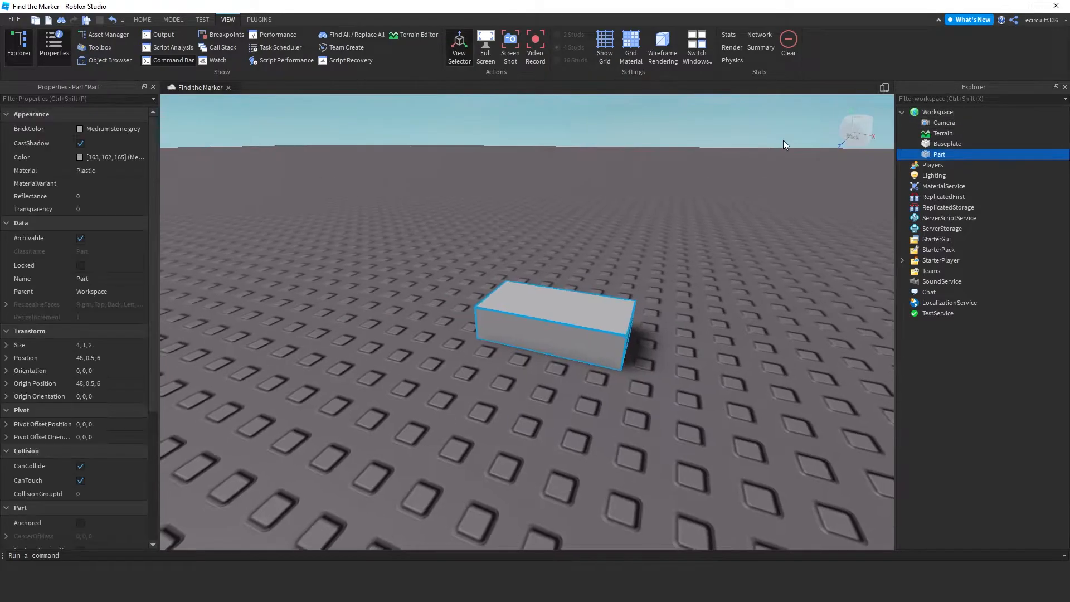
# Try widening the block part with the Scale tool
pyautogui.moveTo(784, 140); pyautogui.dragTo(775, 142, button='right')
pyautogui.scroll(-3, 775, 142)
pyautogui.click(173, 20)
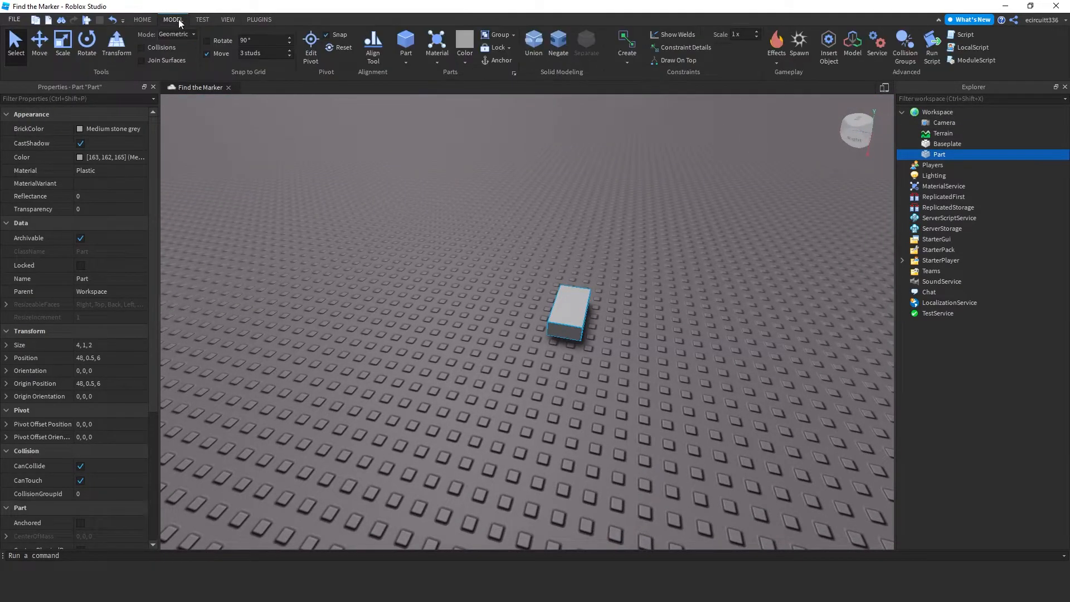
pyautogui.click(58, 55)
pyautogui.moveTo(653, 225); pyautogui.dragTo(562, 266, button='right')
pyautogui.moveTo(537, 296); pyautogui.dragTo(592, 290)
# Anchor the block part and, with move snapping switched off, undo its last resize
pyautogui.click(497, 60)
pyautogui.click(207, 54)
pyautogui.hotkey('ctrl', 'z')
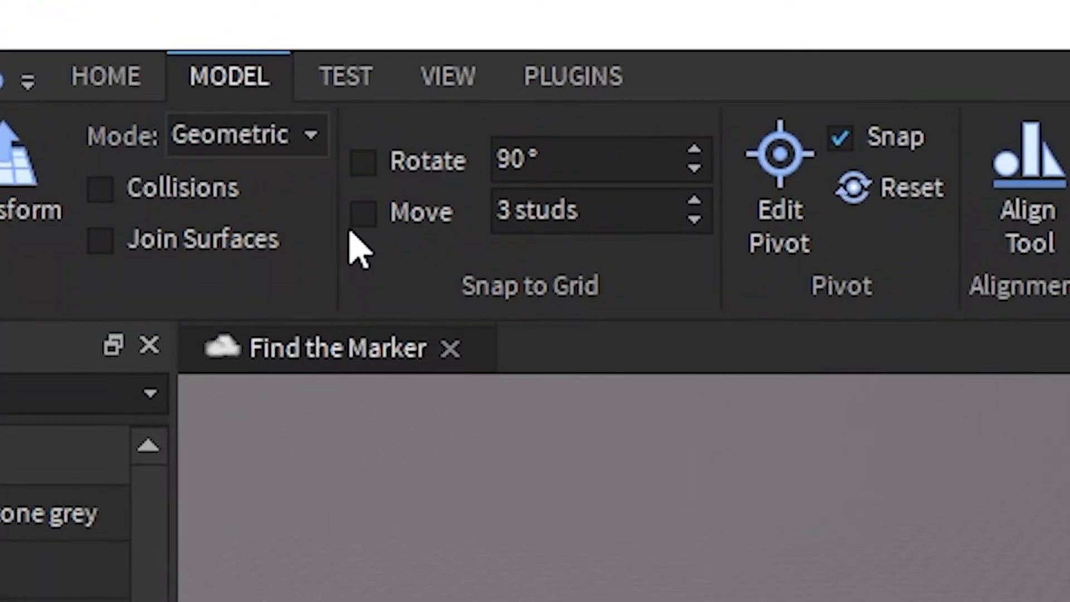
# Turn on move snapping at 3 studs and scale the part out to a size of 10, 1, 11
pyautogui.click(364, 215)
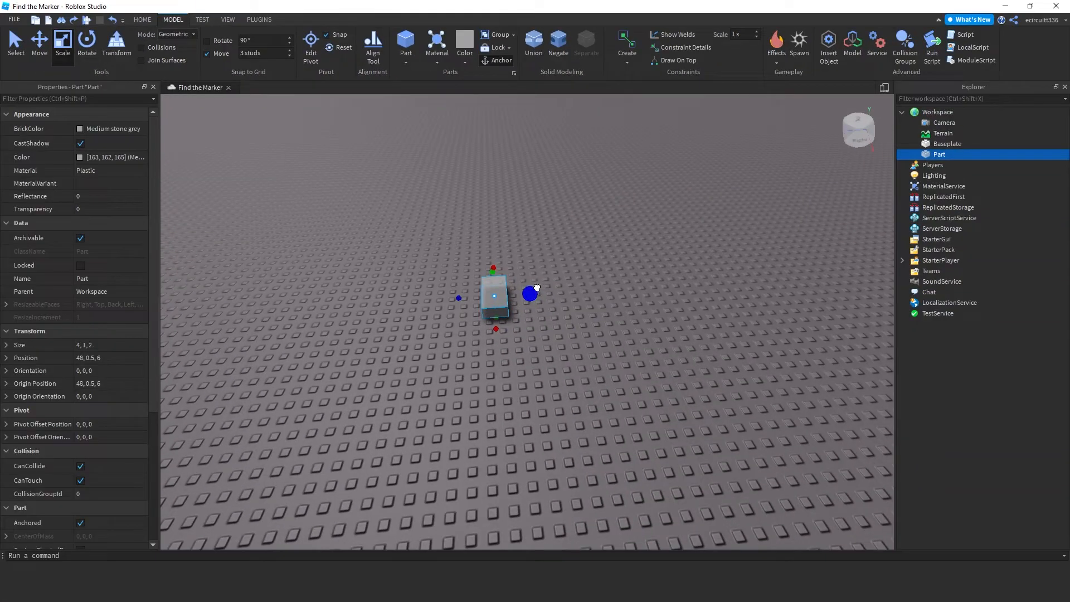
pyautogui.moveTo(530, 292); pyautogui.dragTo(654, 286)
pyautogui.moveTo(558, 325); pyautogui.dragTo(574, 392)
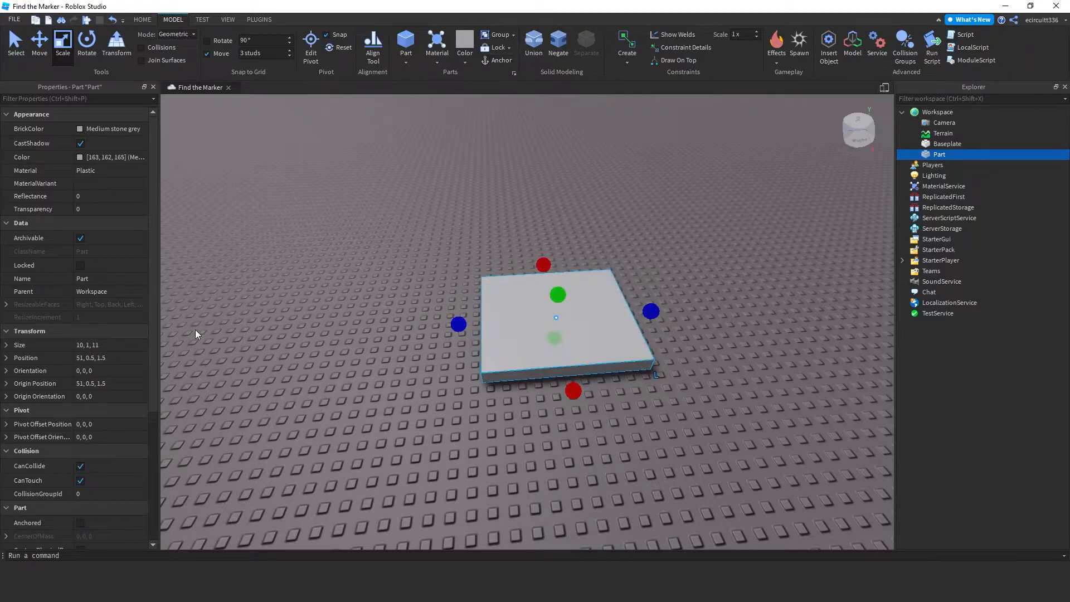
# Set the part's Size property to 20, 1, 20
pyautogui.click(96, 344)
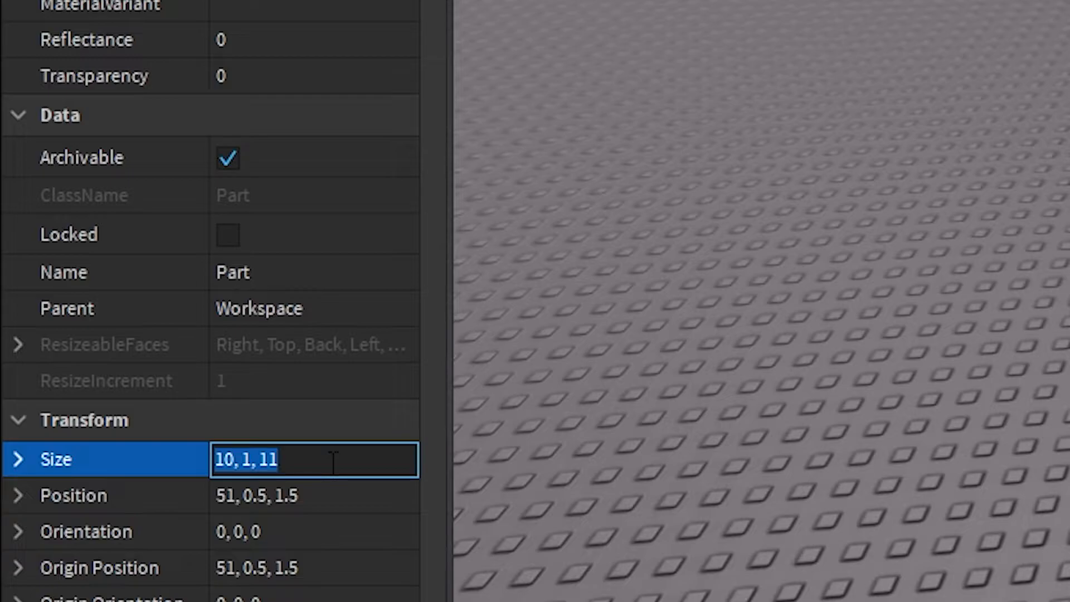
pyautogui.write('20,')
pyautogui.press('BackSpace')
pyautogui.press('BackSpace')
pyautogui.write(', 1, 20')
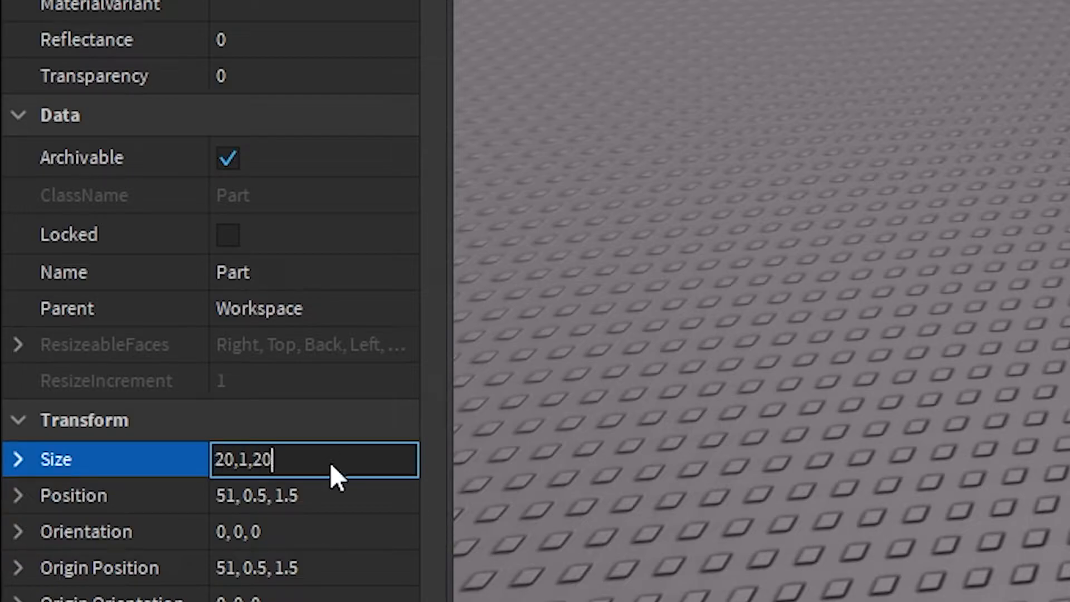
pyautogui.press('Return')
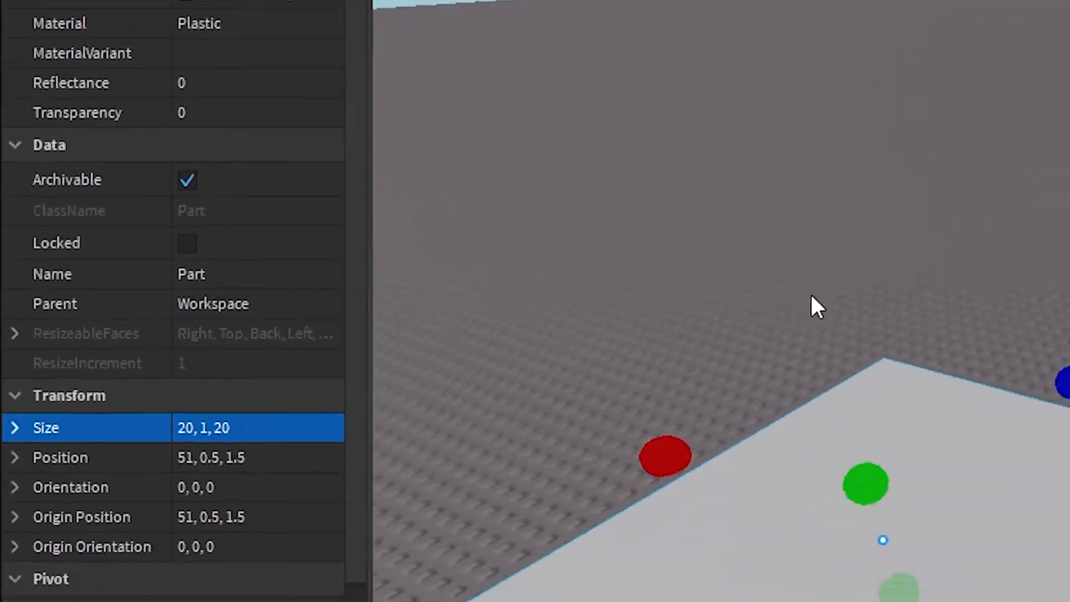
# Examine the enlarged flat part on the baseplate from several angles
pyautogui.moveTo(816, 307); pyautogui.dragTo(817, 307, button='right')
pyautogui.moveTo(434, 262); pyautogui.dragTo(430, 289)
pyautogui.moveTo(563, 313); pyautogui.dragTo(561, 310, button='right')
pyautogui.scroll(-5, 561, 310)
pyautogui.scroll(6, 561, 310)
pyautogui.click(682, 342)
pyautogui.moveTo(685, 342); pyautogui.dragTo(688, 335, button='right')
pyautogui.scroll(3, 688, 334)
# Rename the flat part to BaseSpawn in the workspace and deselect it
pyautogui.click(688, 334)
pyautogui.press('F2')
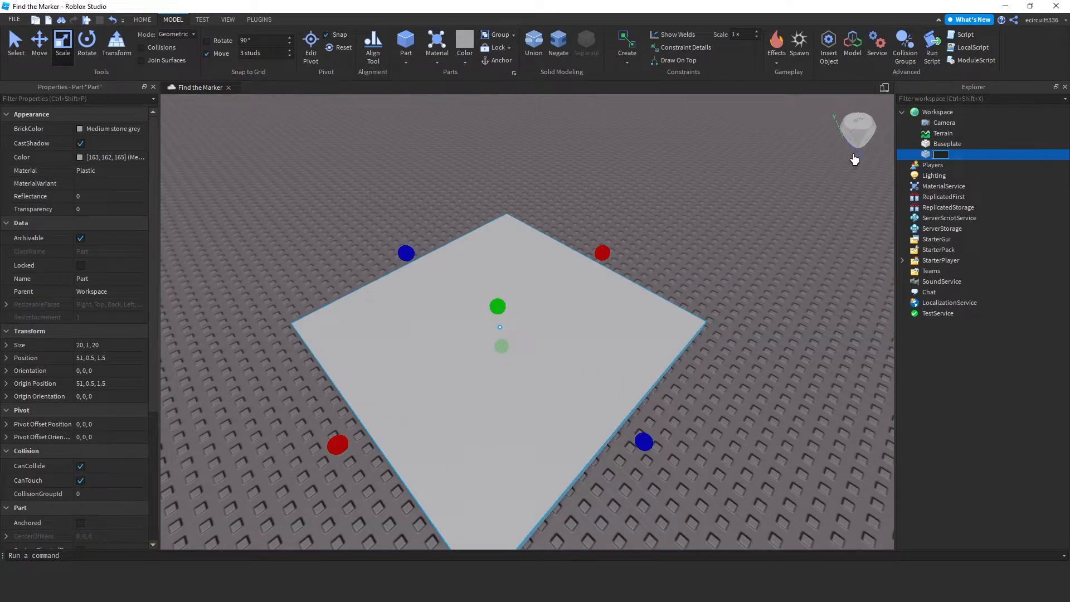
pyautogui.click(951, 143)
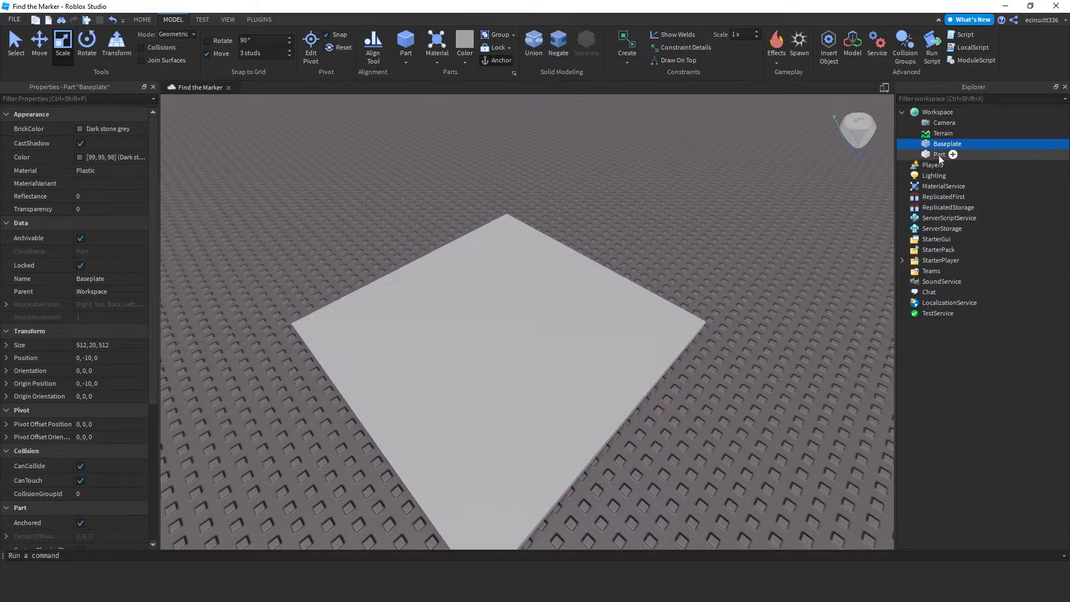
pyautogui.click(939, 155)
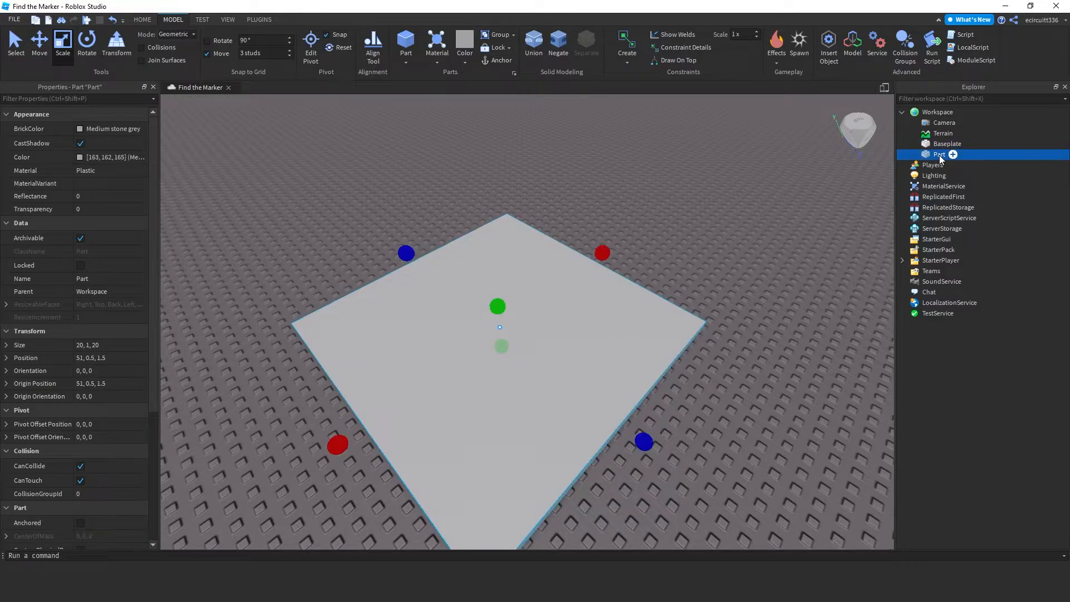
pyautogui.rightClick(940, 156)
pyautogui.click(948, 236)
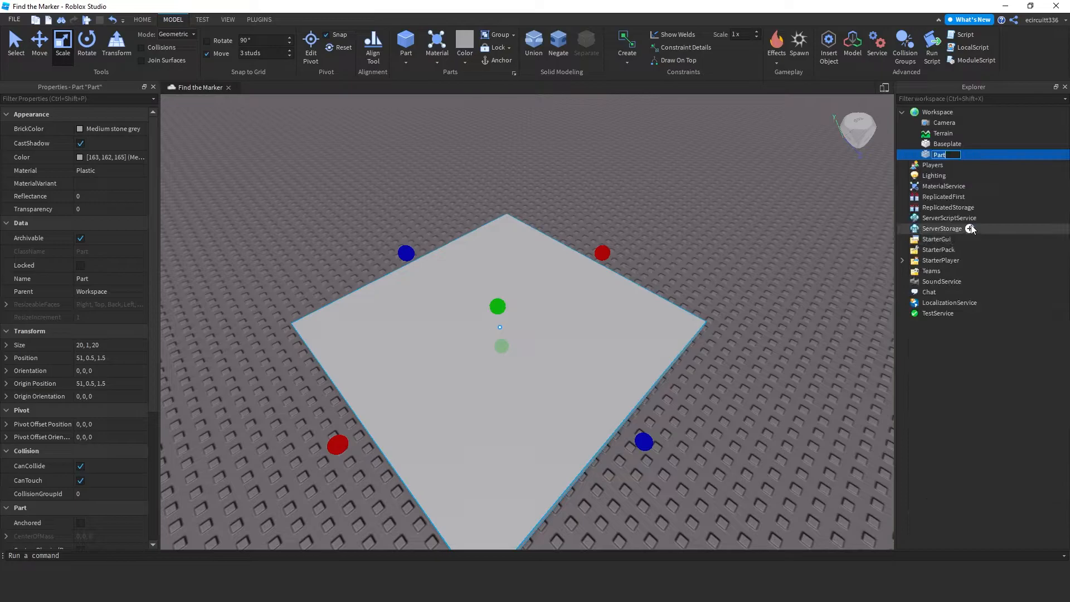
pyautogui.write('BaseSpawn')
pyautogui.press('Return')
pyautogui.click(717, 212)
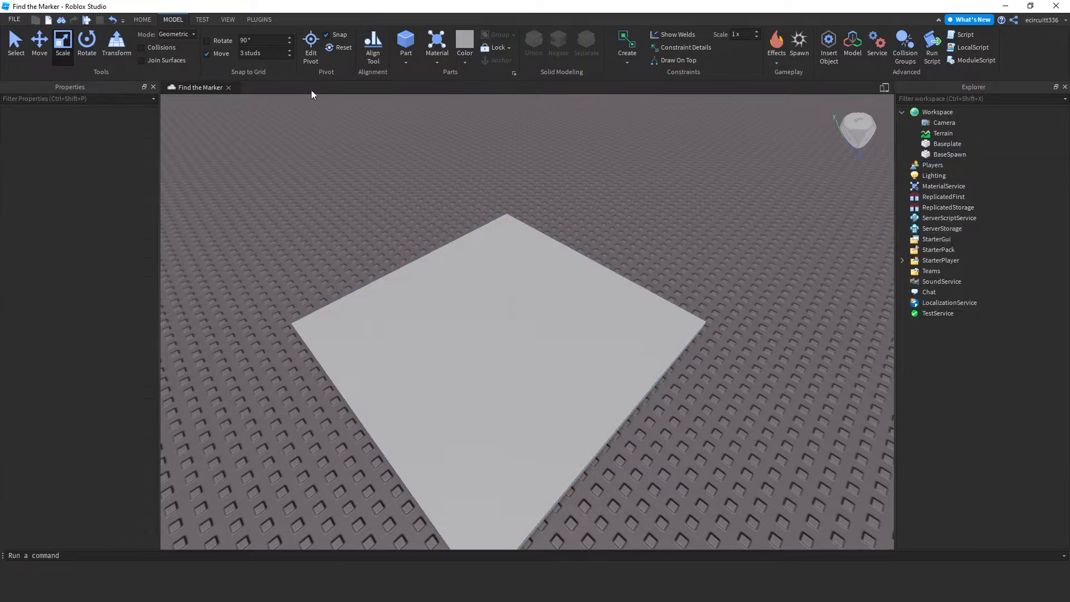
# Insert a spawn location on top of the BaseSpawn part
pyautogui.moveTo(577, 148); pyautogui.dragTo(577, 149, button='right')
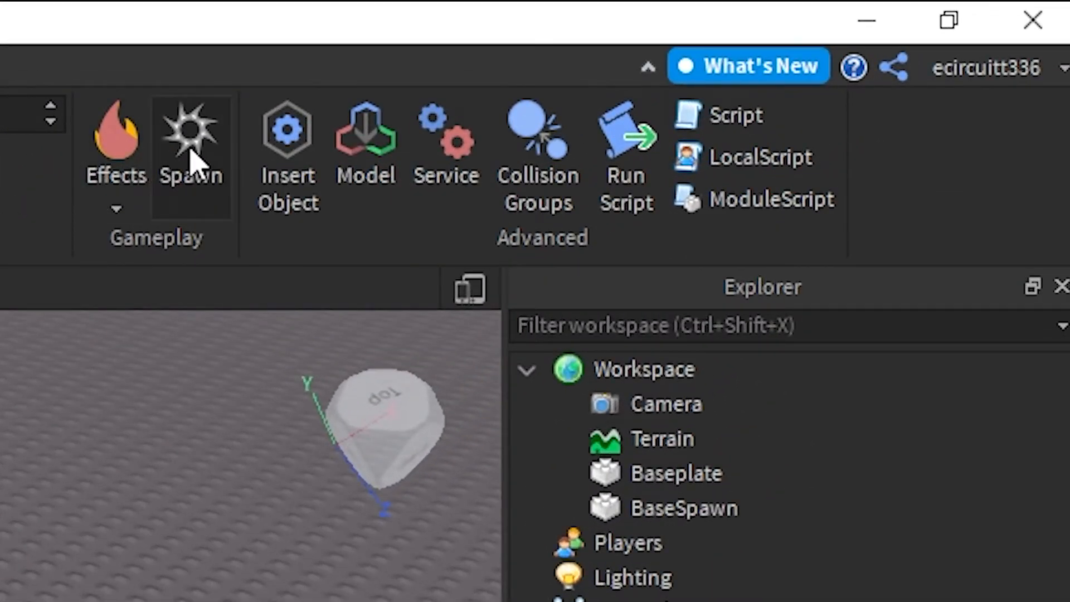
pyautogui.click(191, 162)
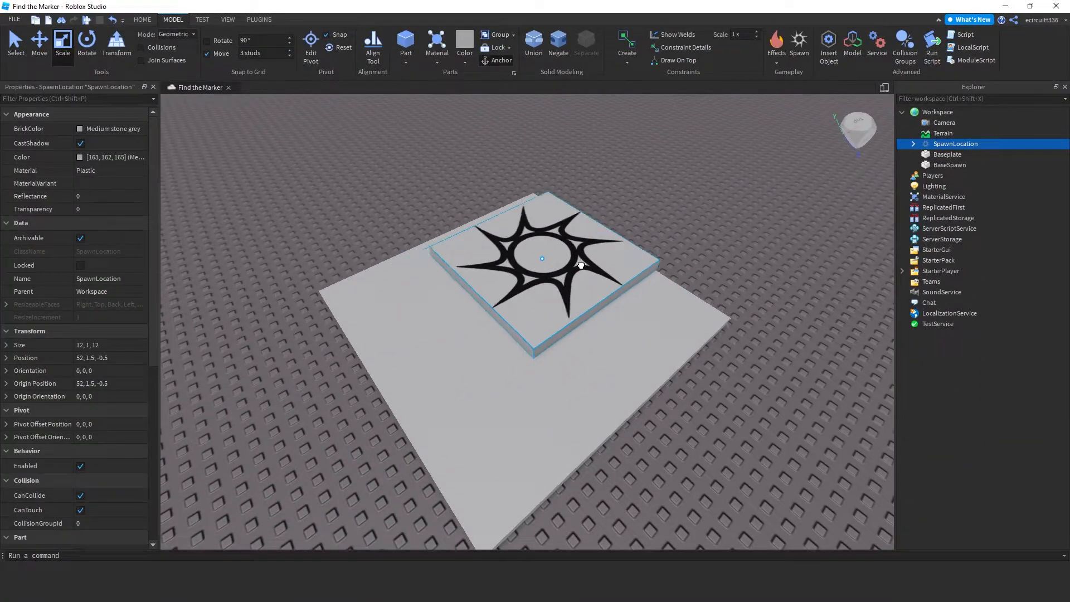
pyautogui.moveTo(581, 266); pyautogui.dragTo(580, 253)
pyautogui.moveTo(580, 253); pyautogui.dragTo(593, 253, button='right')
pyautogui.scroll(-3, 594, 253)
pyautogui.press('a')
pyautogui.scroll(2, 631, 311)
# Set the BaseSpawn part's Size property to 100, 1, 100
pyautogui.click(631, 310)
pyautogui.scroll(-3, 648, 299)
pyautogui.moveTo(648, 299); pyautogui.dragTo(256, 314, button='right')
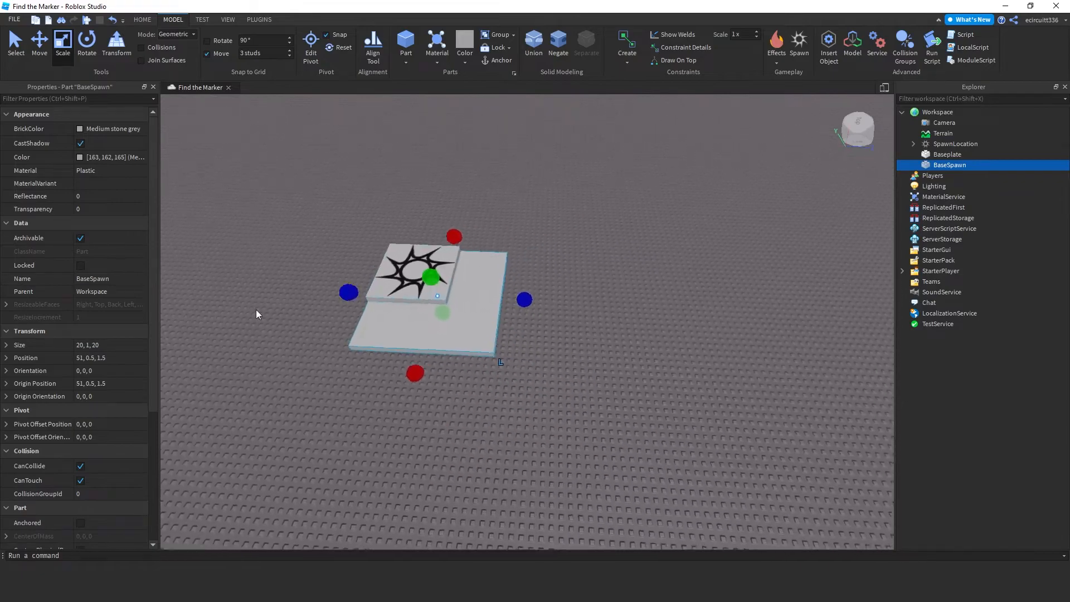
pyautogui.click(87, 345)
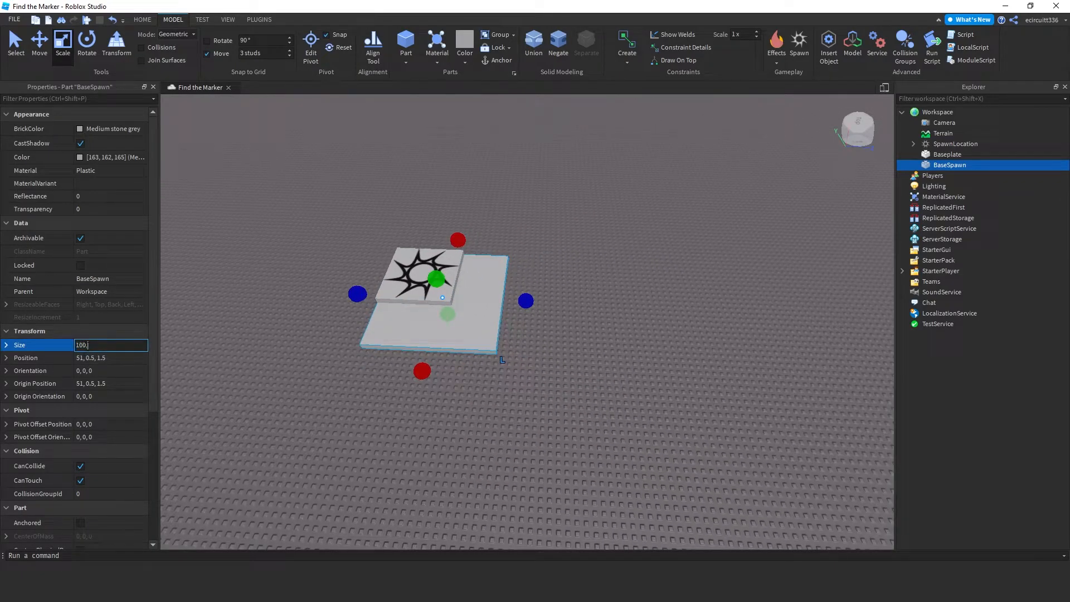
pyautogui.press('Return')
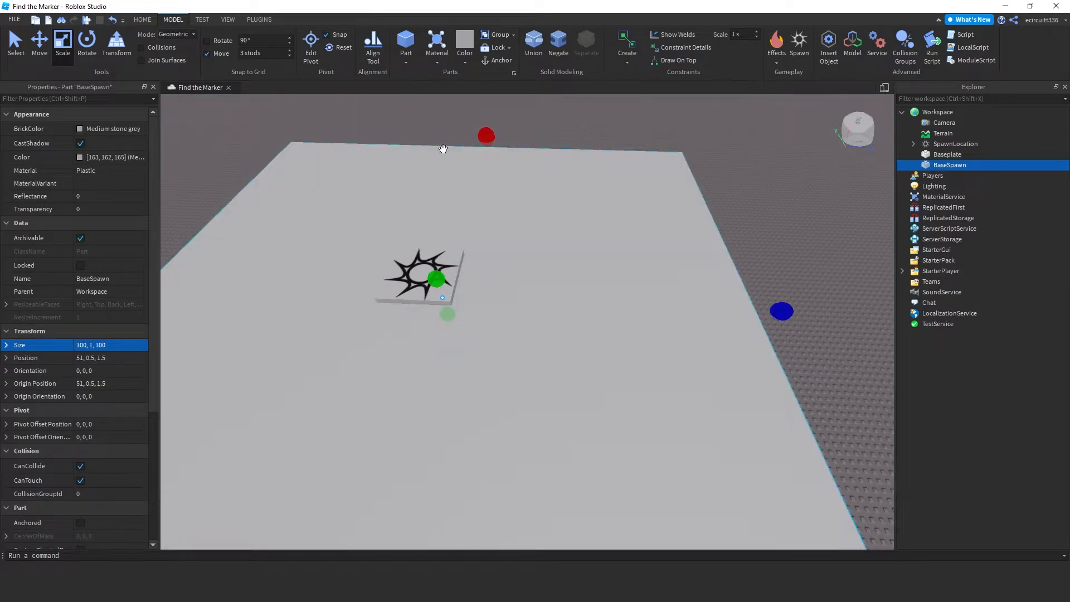
pyautogui.scroll(-3, 415, 172)
pyautogui.moveTo(437, 220); pyautogui.dragTo(417, 267, button='right')
# Move the spawn location into a corner of BaseSpawn and scale it down to a size of 9, 1, 9
pyautogui.click(438, 287)
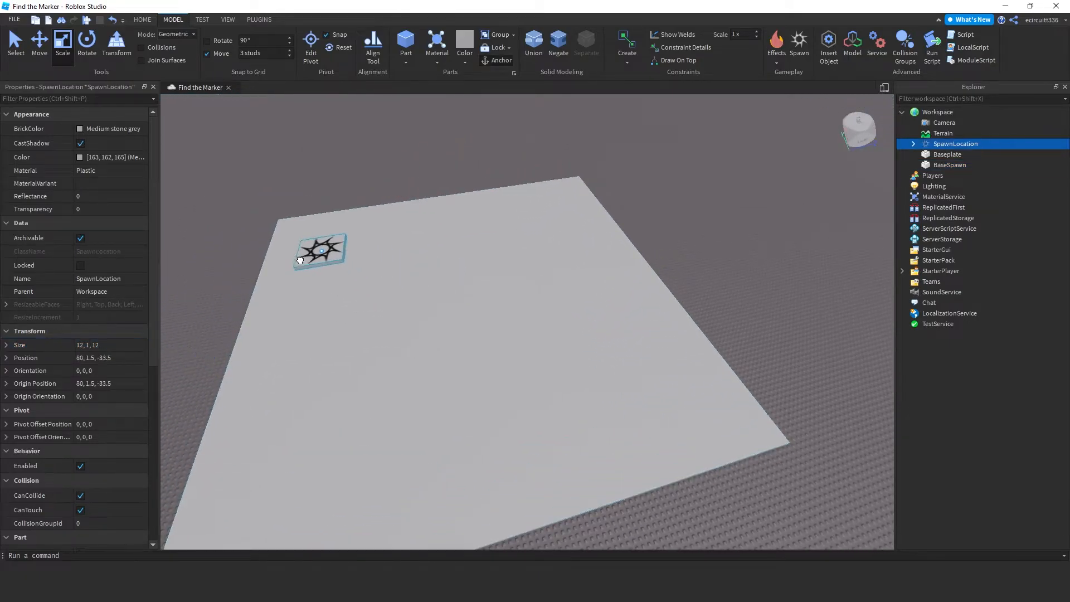
pyautogui.press('f')
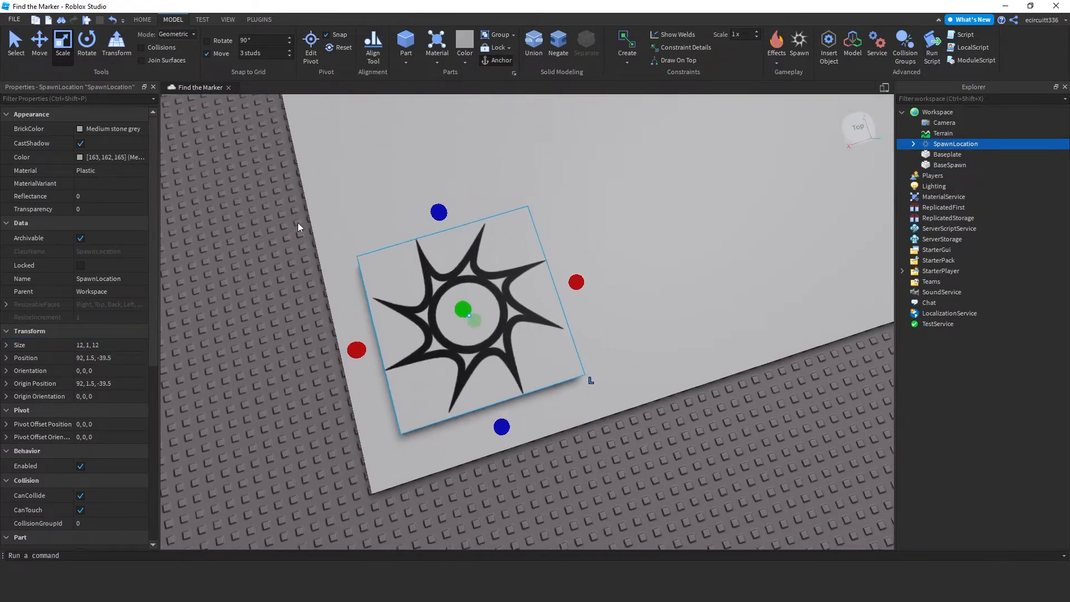
pyautogui.scroll(-2, 299, 223)
pyautogui.moveTo(298, 223); pyautogui.dragTo(575, 279, button='right')
pyautogui.moveTo(522, 236); pyautogui.dragTo(525, 265)
pyautogui.moveTo(617, 324); pyautogui.dragTo(584, 327)
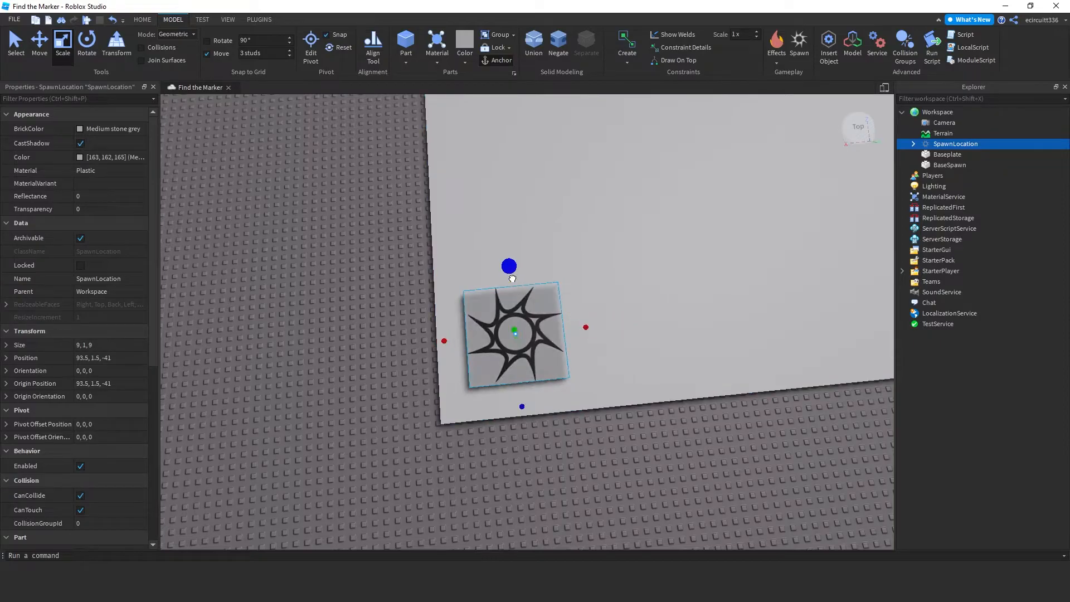
pyautogui.moveTo(584, 329); pyautogui.dragTo(612, 283, button='right')
pyautogui.scroll(-2, 459, 306)
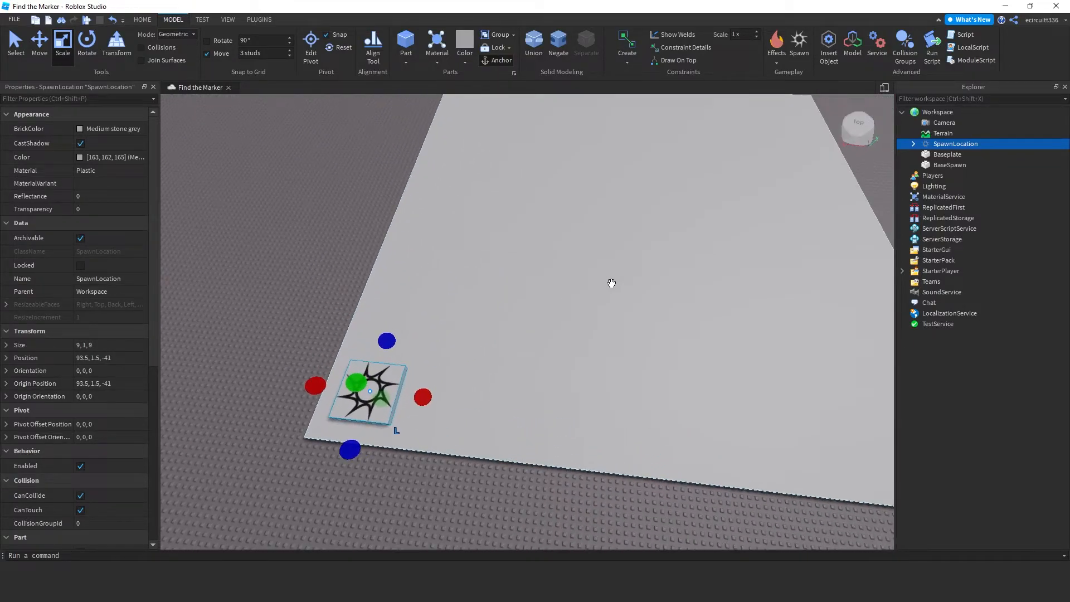
pyautogui.click(566, 292)
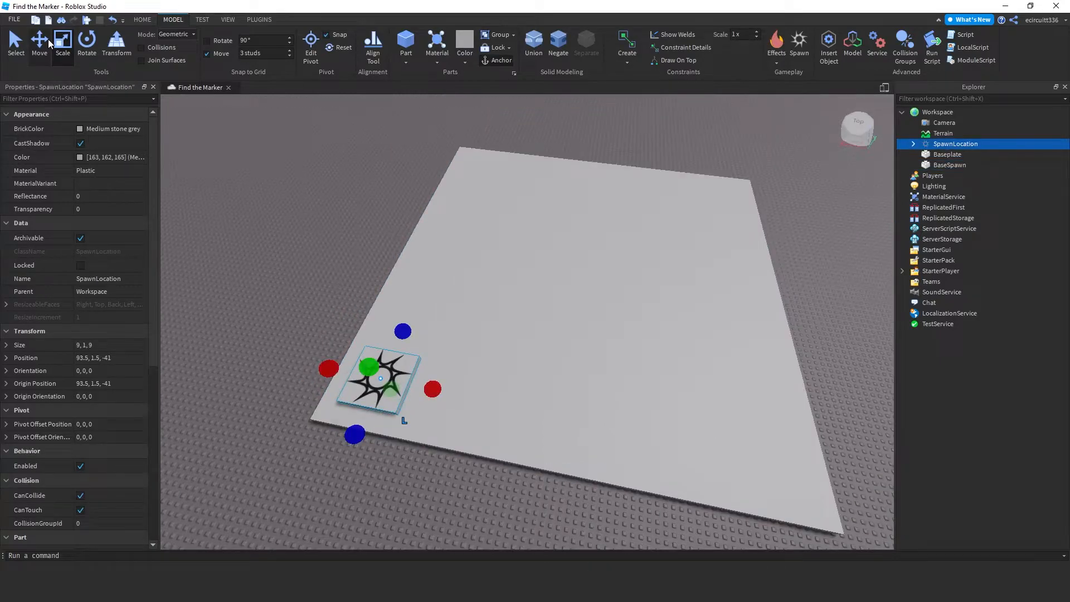
# Duplicate the spawn location along the edge of BaseSpawn to form a row of six, spaced 12 studs apart
pyautogui.hotkey('ctrl', '2')
pyautogui.moveTo(444, 210); pyautogui.dragTo(456, 218, button='right')
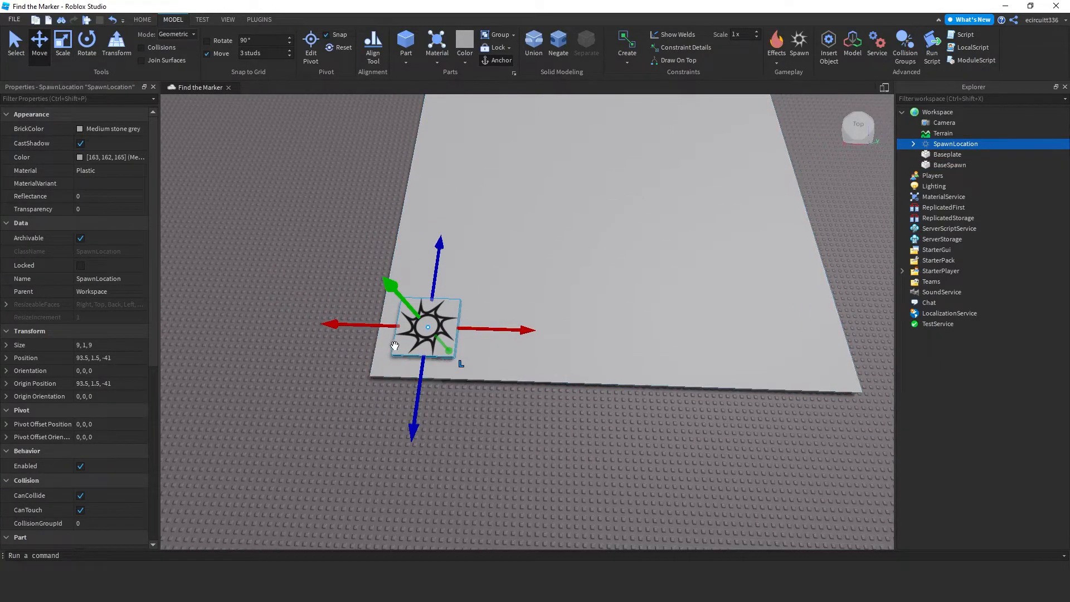
pyautogui.rightClick(934, 143)
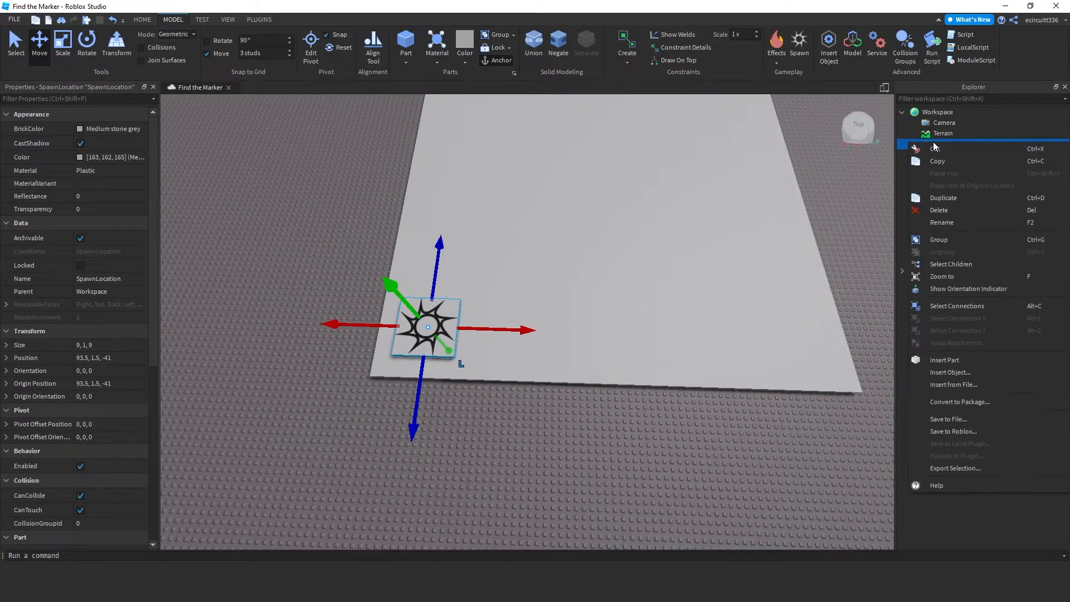
pyautogui.click(941, 199)
pyautogui.moveTo(525, 330); pyautogui.dragTo(842, 338)
pyautogui.hotkey('ctrl', 'd')
pyautogui.hotkey('ctrl', 'd')
pyautogui.hotkey('ctrl', 'd')
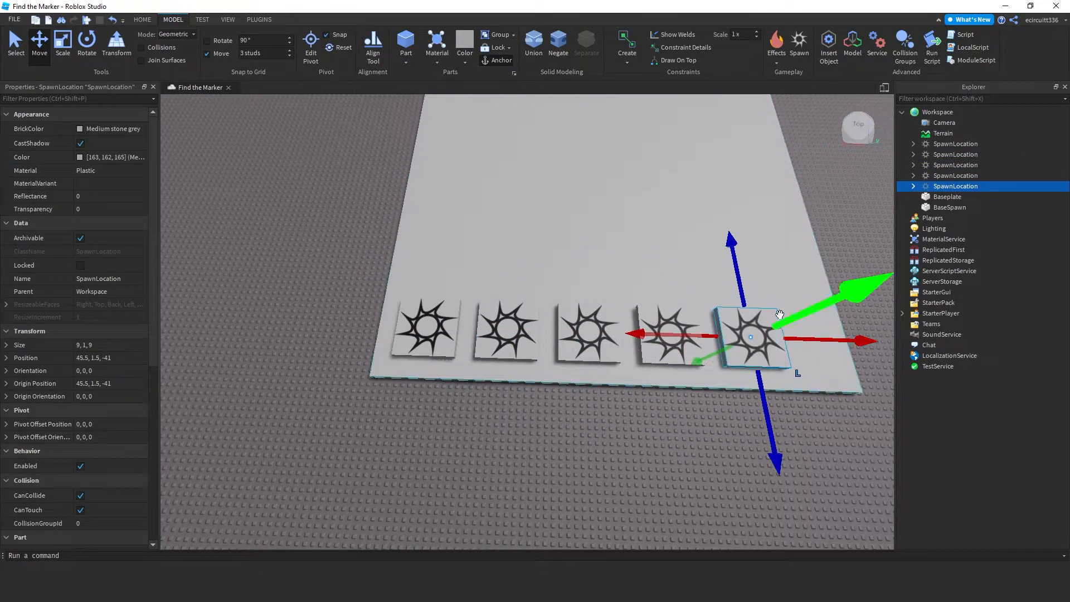
pyautogui.press('d')
pyautogui.hotkey('ctrl', 'd')
pyautogui.moveTo(680, 335); pyautogui.dragTo(702, 336)
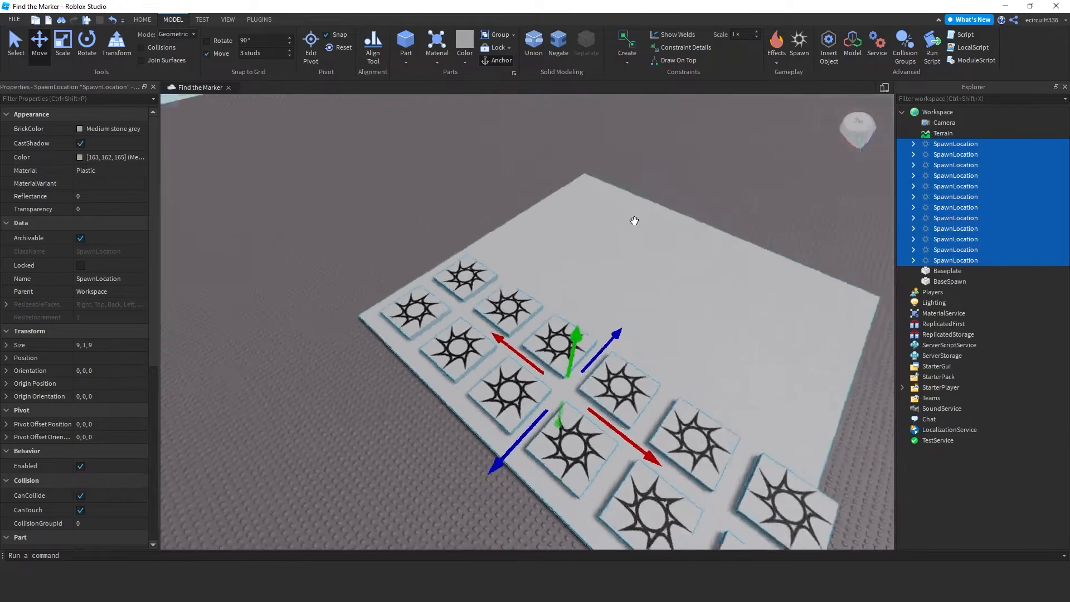
# Duplicate the rows of spawn locations across BaseSpawn to form a 6 by 6 grid
pyautogui.moveTo(634, 222); pyautogui.dragTo(574, 258, button='right')
pyautogui.hotkey('ctrl', 'd')
pyautogui.moveTo(573, 258); pyautogui.dragTo(873, 254)
pyautogui.hotkey('ctrl', 'd')
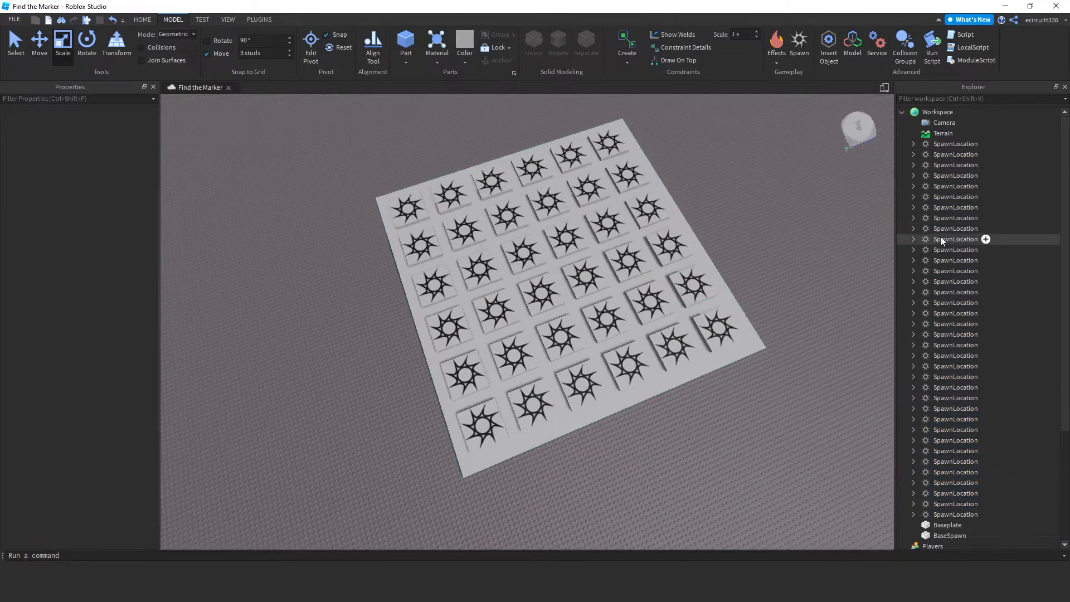
# Select all the spawn locations together with BaseSpawn and group them into one model
pyautogui.click(947, 144)
pyautogui.scroll(-4, 956, 234)
pyautogui.keyDown('shift'); pyautogui.click(954, 394); pyautogui.keyUp('shift')
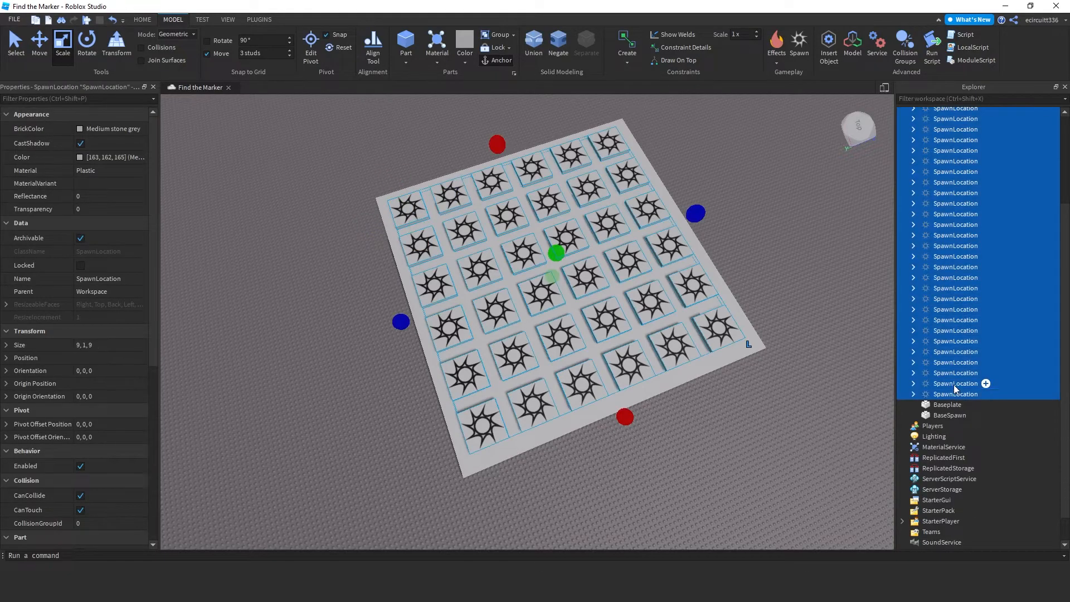
pyautogui.keyDown('ctrl'); pyautogui.click(948, 413); pyautogui.keyUp('ctrl')
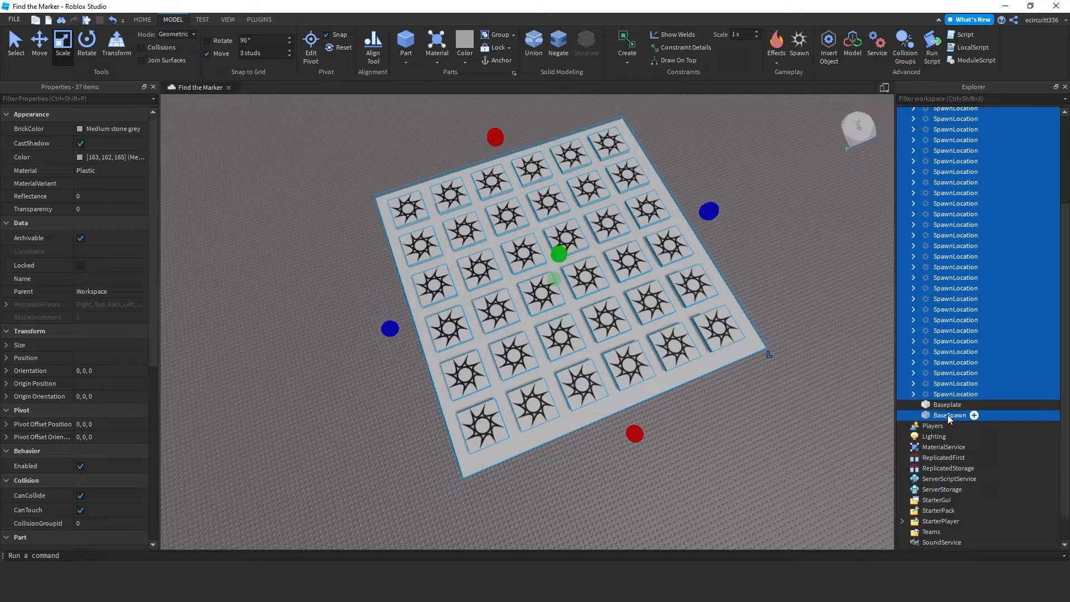
pyautogui.rightClick(941, 373)
pyautogui.click(956, 135)
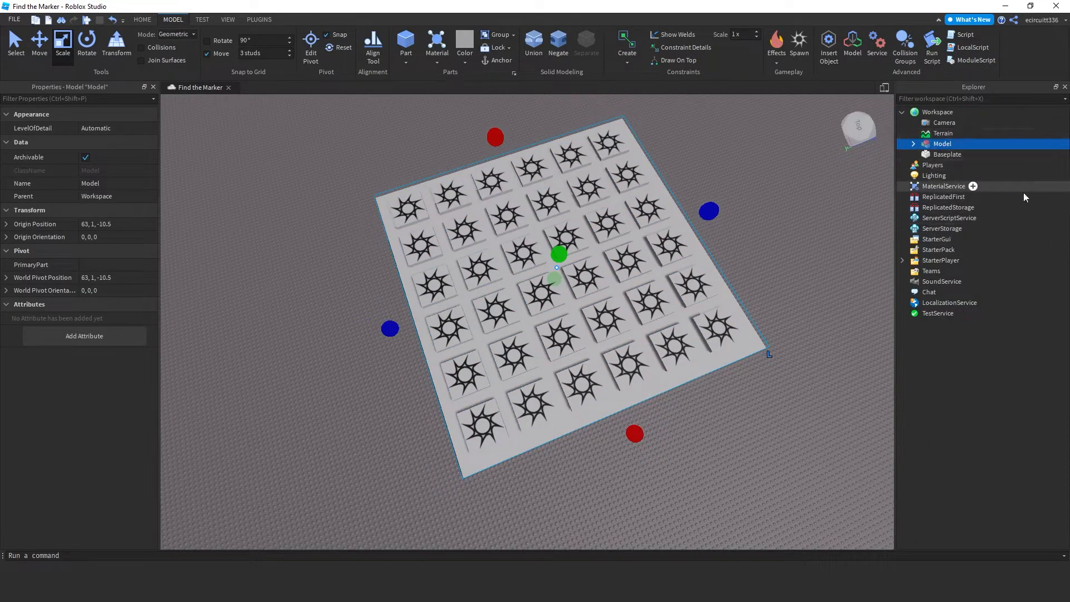
# Rename the grouped model to Spawn and deselect it
pyautogui.press('F2')
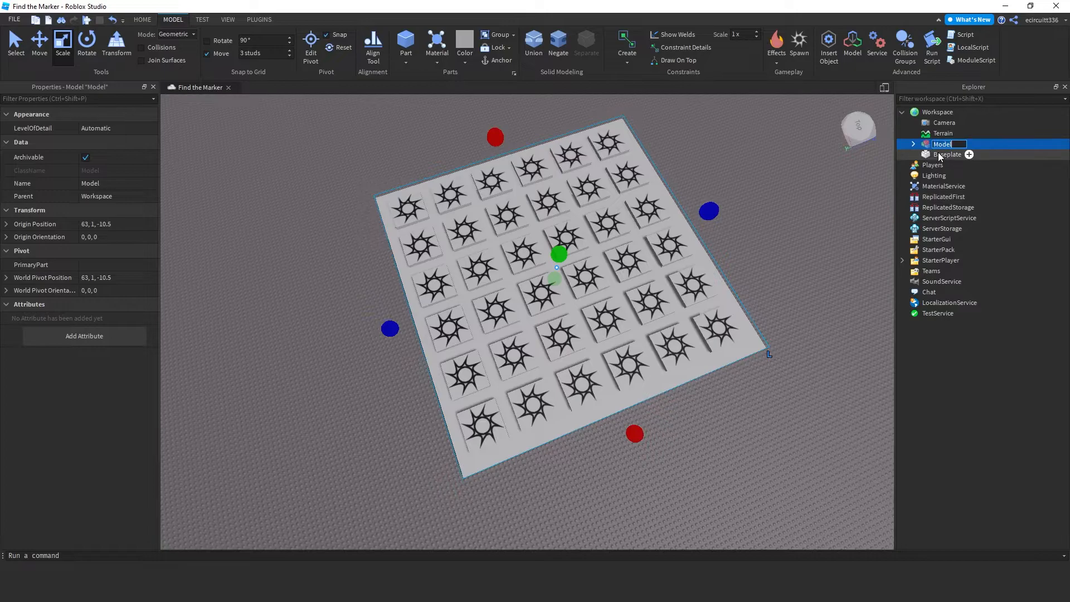
pyautogui.write('Spawn')
pyautogui.press('Return')
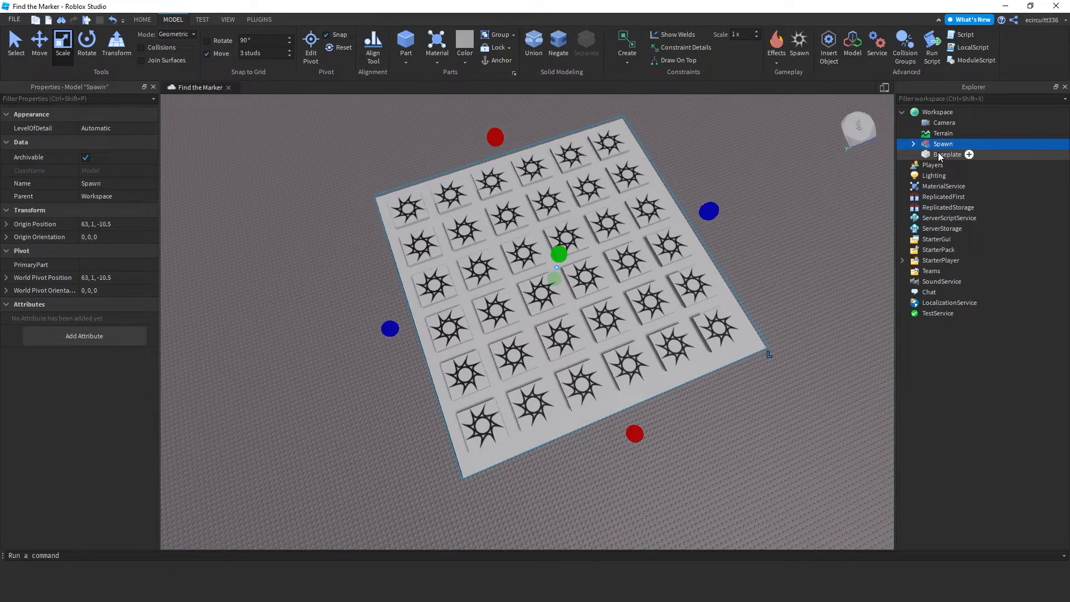
pyautogui.click(825, 223)
pyautogui.moveTo(824, 226); pyautogui.dragTo(824, 227, button='right')
pyautogui.click(624, 246)
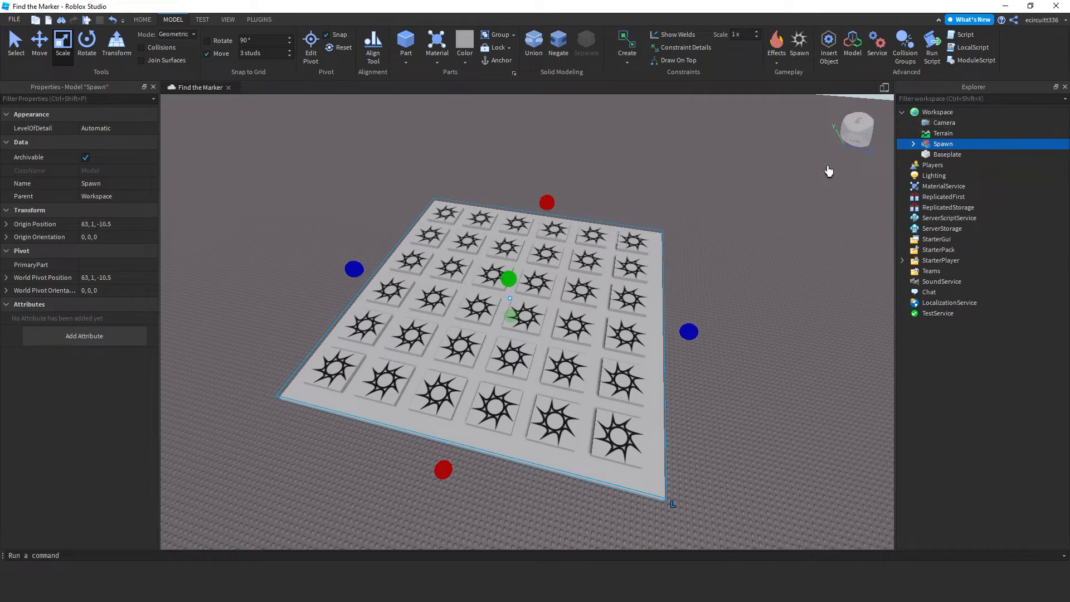
pyautogui.click(768, 203)
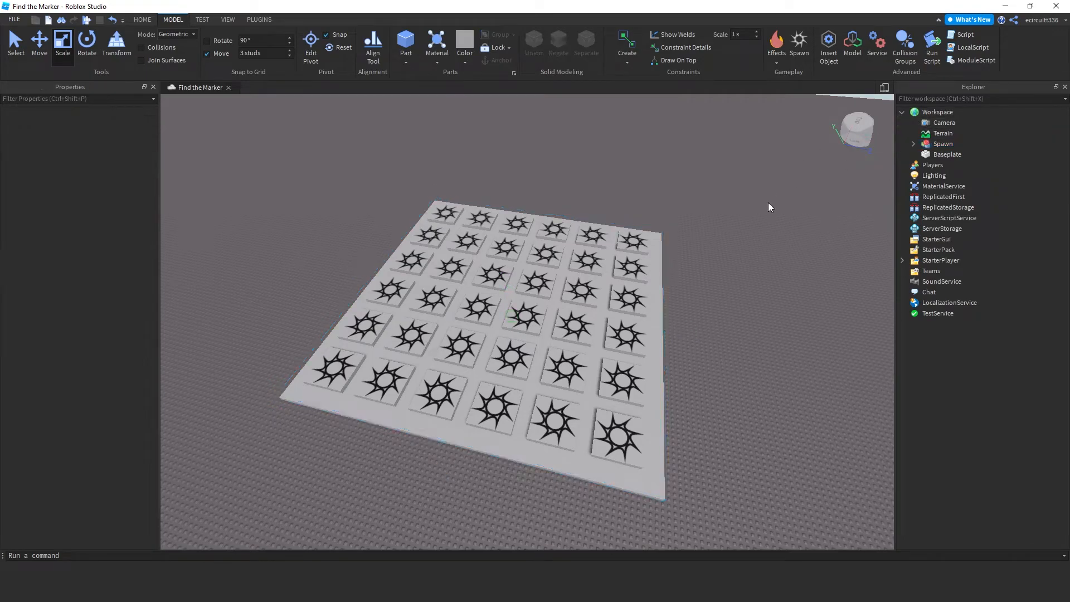
# Expand the Spawn model down to its first spawn location and inspect the Decal inside it
pyautogui.click(914, 144)
pyautogui.click(926, 154)
pyautogui.click(944, 166)
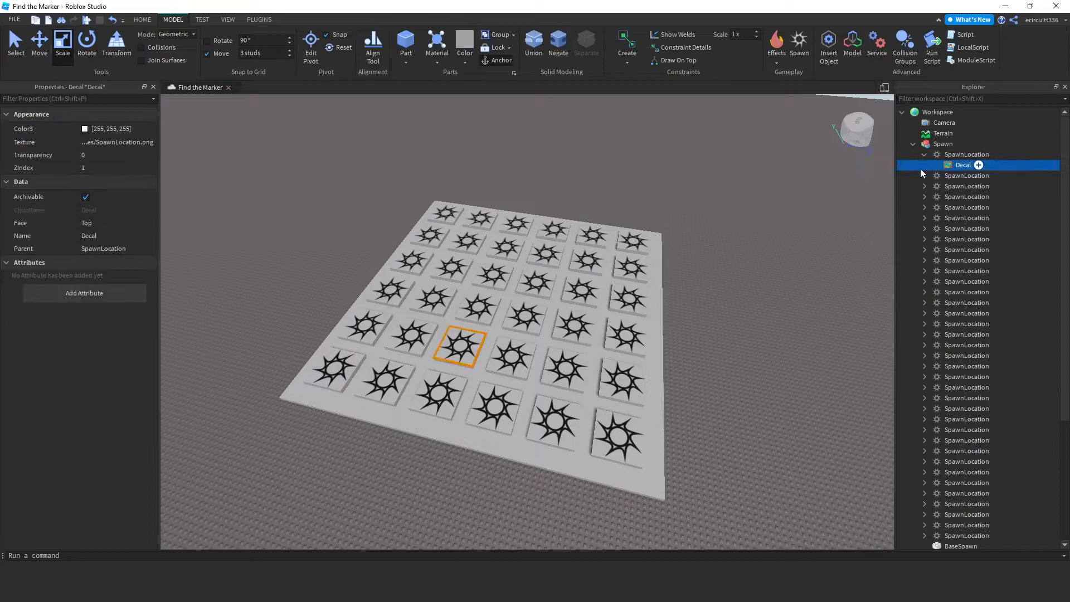
pyautogui.click(810, 179)
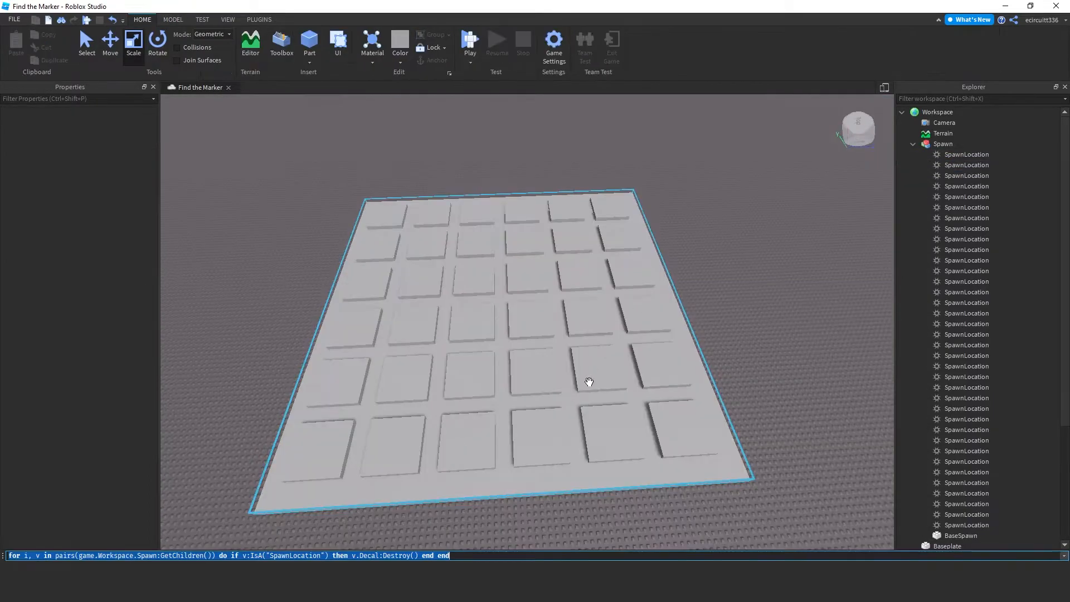
# Select every spawn location in the Spawn model and set their color to the green 129, 165, 51
pyautogui.click(966, 155)
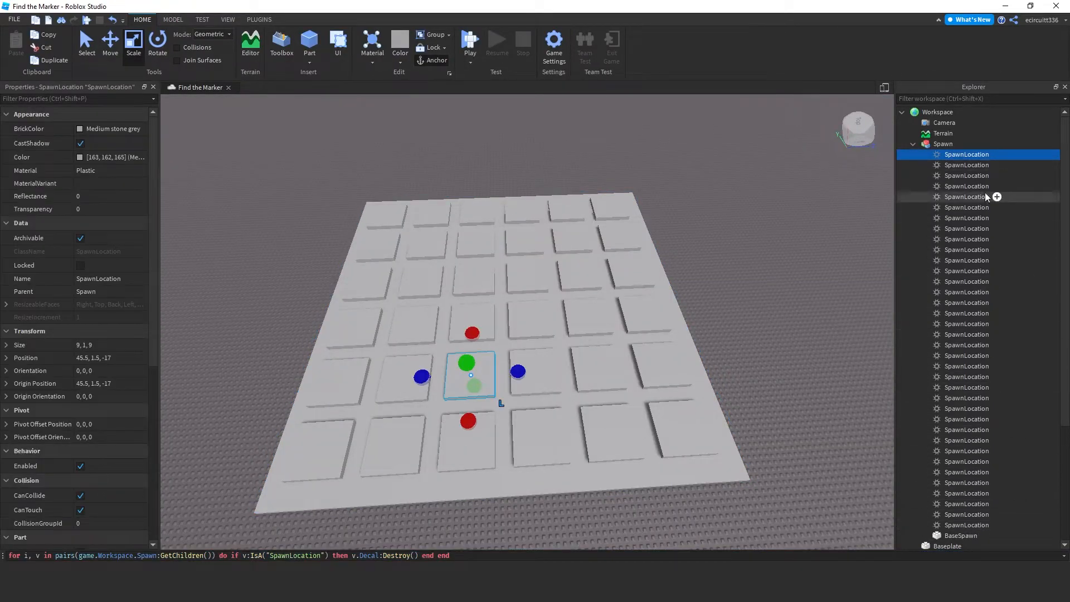
pyautogui.keyDown('shift'); pyautogui.click(966, 524); pyautogui.keyUp('shift')
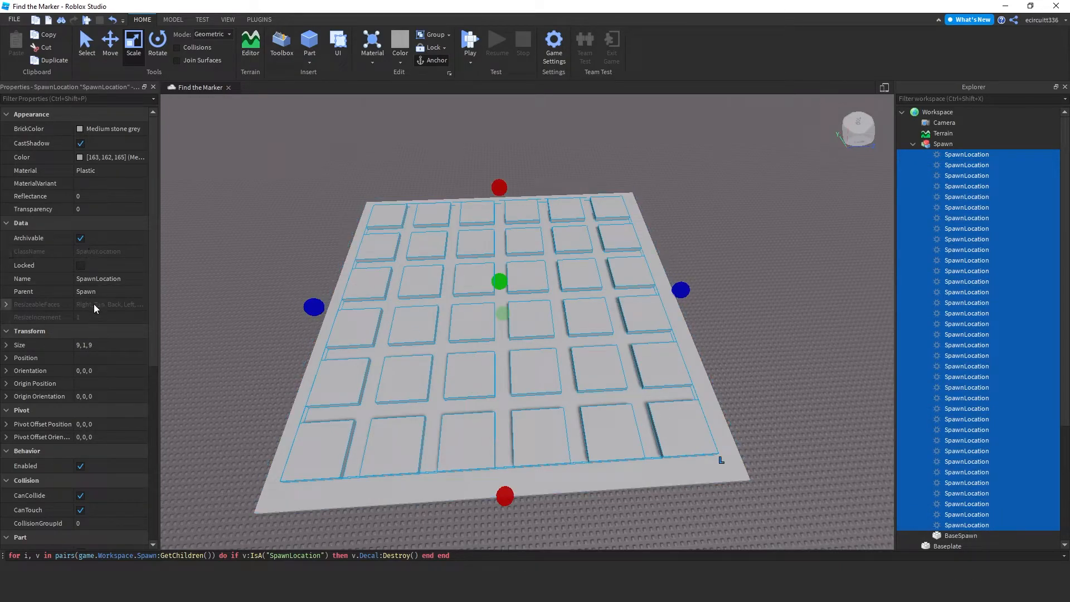
pyautogui.scroll(-3, 75, 290)
pyautogui.scroll(3, 79, 306)
pyautogui.click(84, 159)
pyautogui.moveTo(415, 175); pyautogui.dragTo(491, 215)
pyautogui.moveTo(660, 234); pyautogui.dragTo(701, 272)
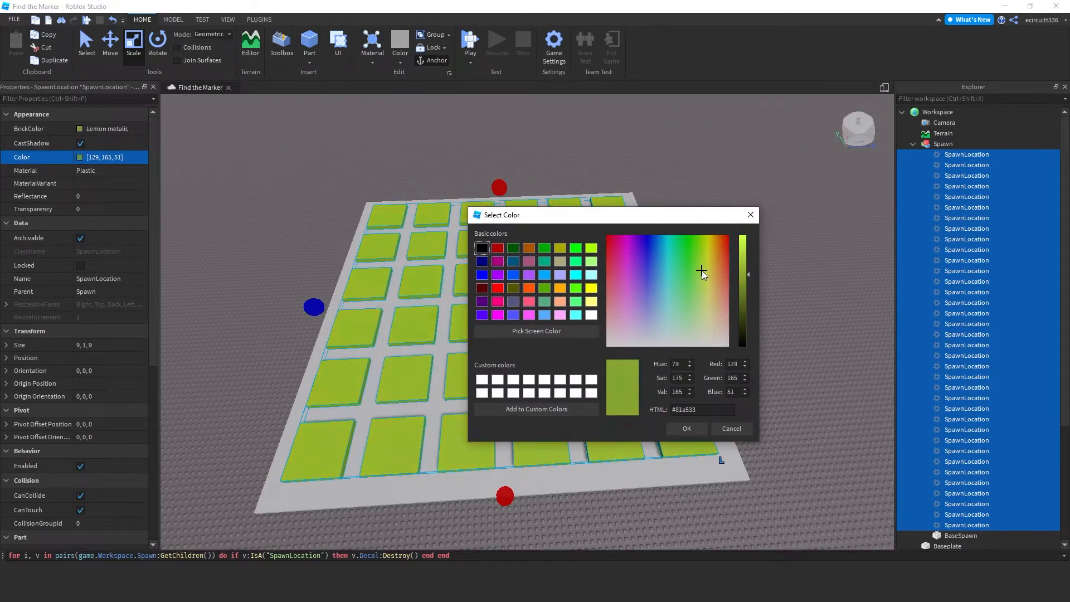
pyautogui.click(691, 429)
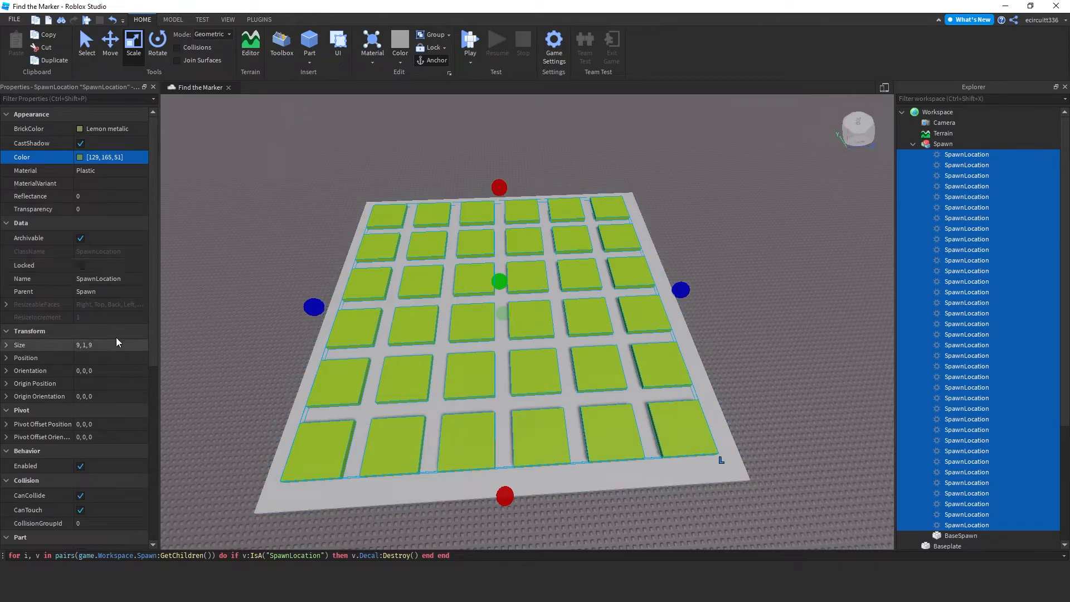
# Try a Transparency of 1 on all the spawn locations and undo that change
pyautogui.click(106, 211)
pyautogui.write('1')
pyautogui.press('Return')
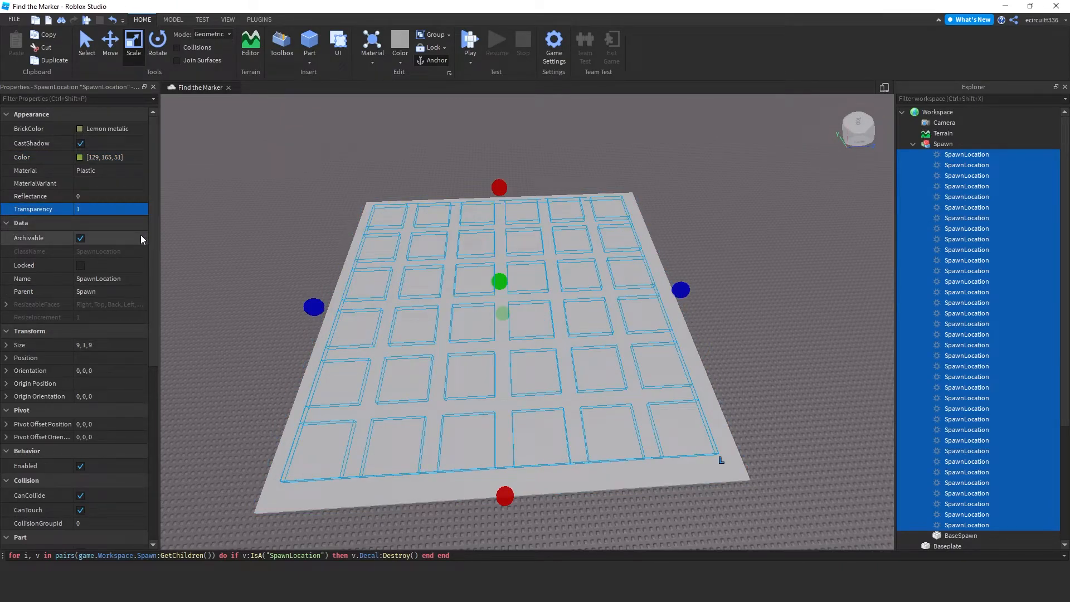
pyautogui.hotkey('ctrl', 'z')
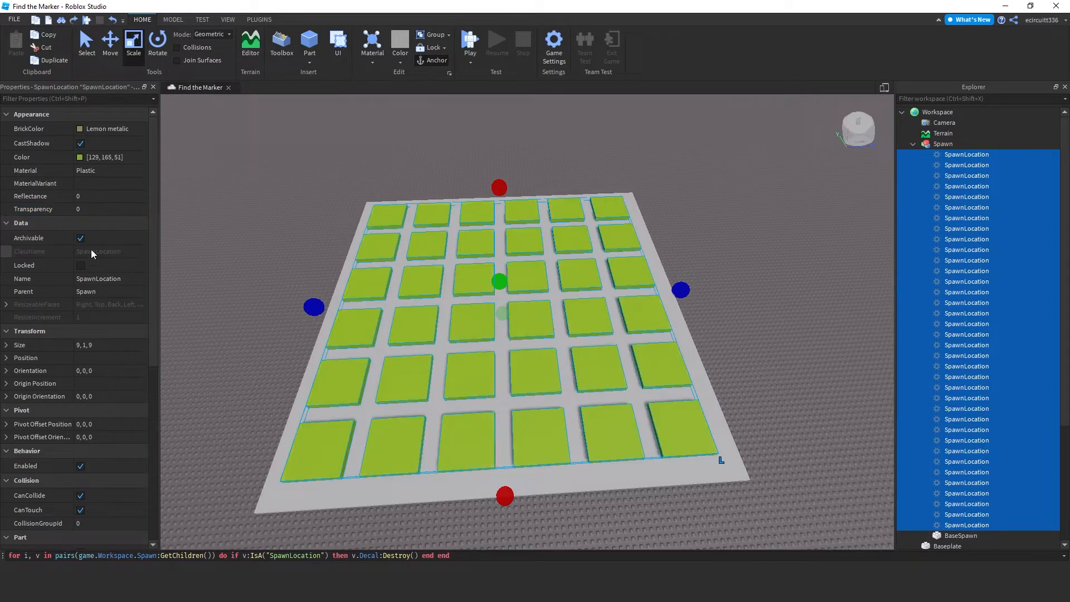
# Change the color of all the selected spawn locations to the green 0, 165, 82 and deselect them
pyautogui.click(80, 157)
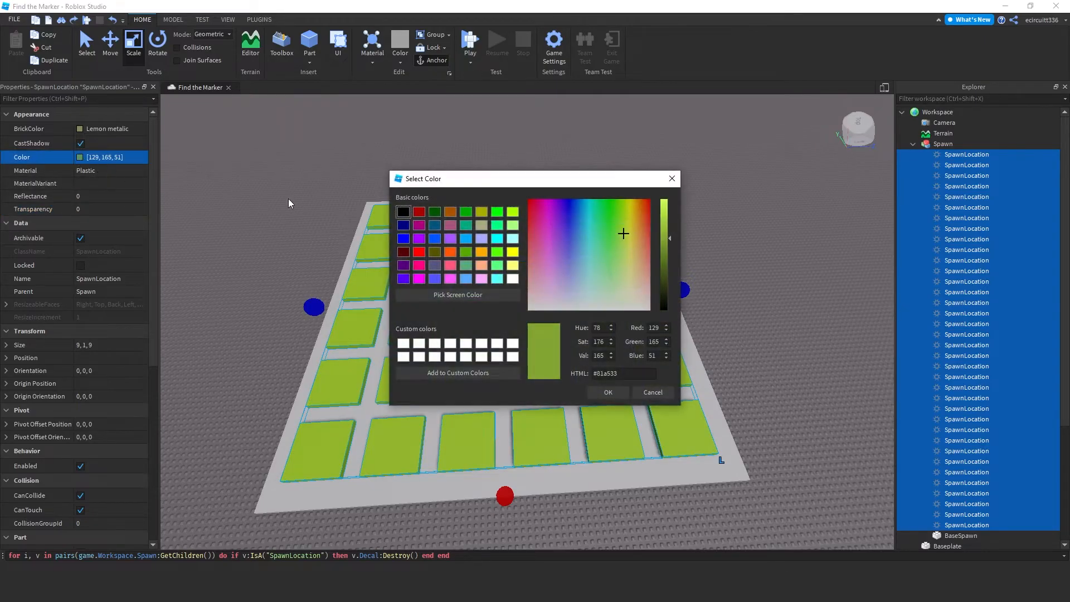
pyautogui.moveTo(476, 191); pyautogui.dragTo(672, 253)
pyautogui.moveTo(805, 285); pyautogui.dragTo(796, 256)
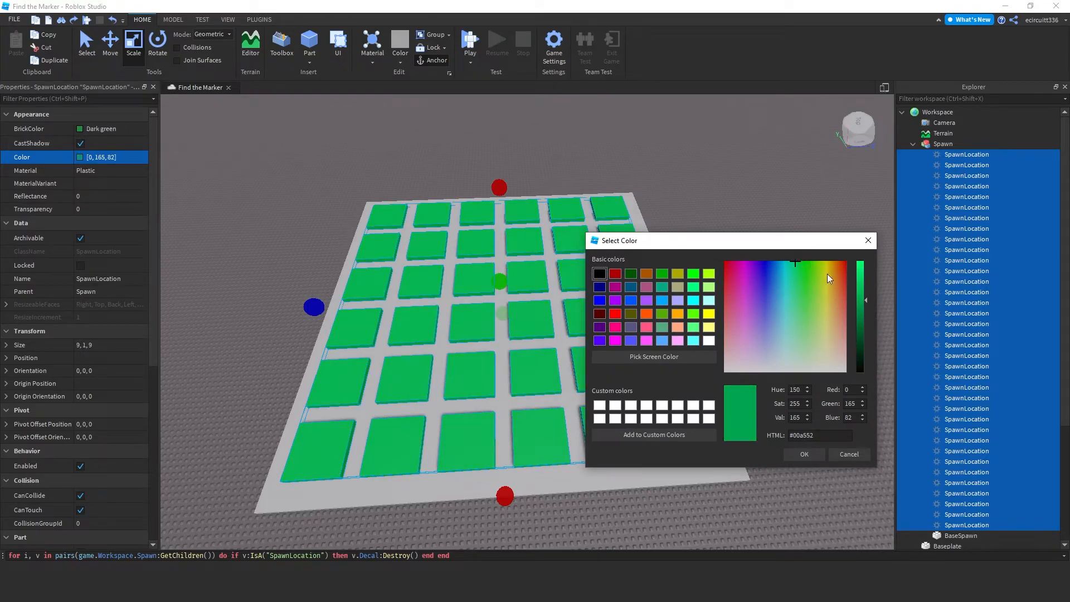
pyautogui.click(804, 454)
pyautogui.click(814, 439)
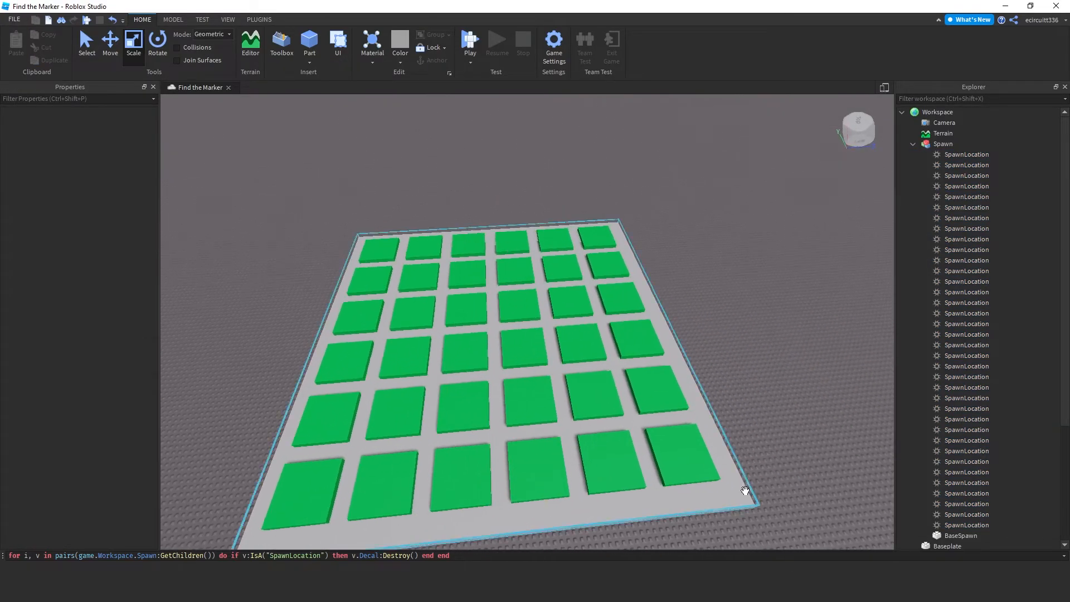
# Recolor the BaseSpawn part under the spawn grid light blue and collapse the Spawn model's contents
pyautogui.click(750, 488)
pyautogui.scroll(-3, 981, 379)
pyautogui.click(973, 445)
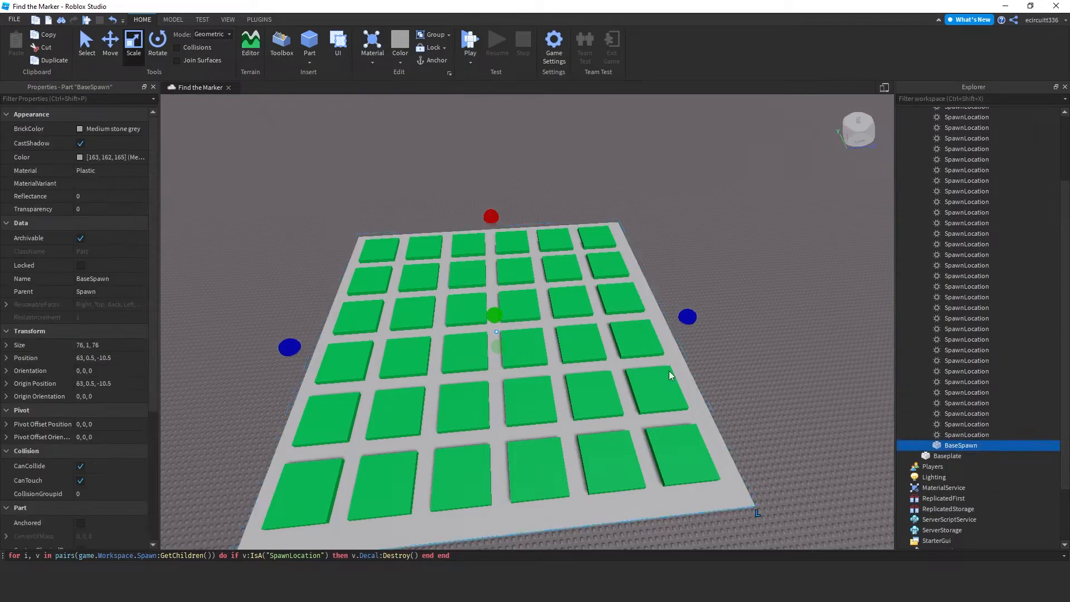
pyautogui.click(94, 157)
pyautogui.click(80, 158)
pyautogui.moveTo(544, 179); pyautogui.dragTo(775, 221)
pyautogui.click(809, 269)
pyautogui.moveTo(809, 269); pyautogui.dragTo(815, 229)
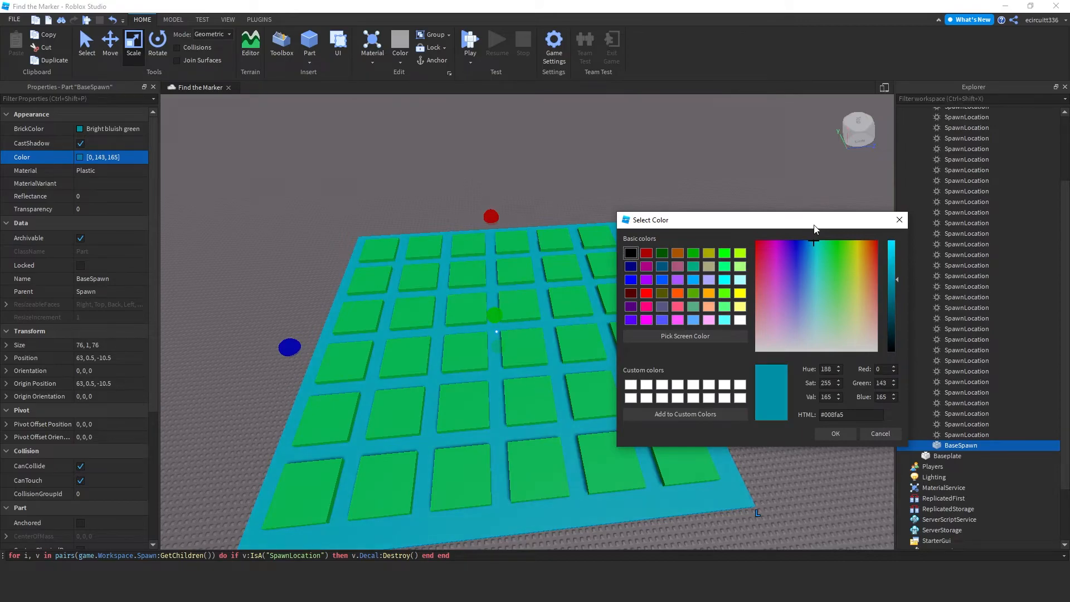
pyautogui.click(892, 243)
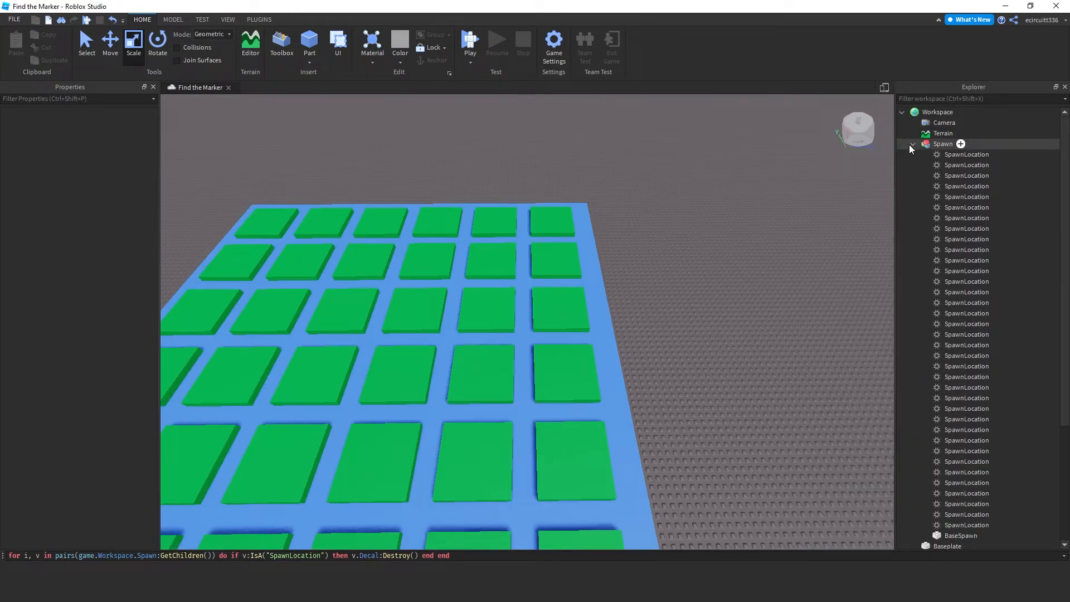
pyautogui.click(912, 144)
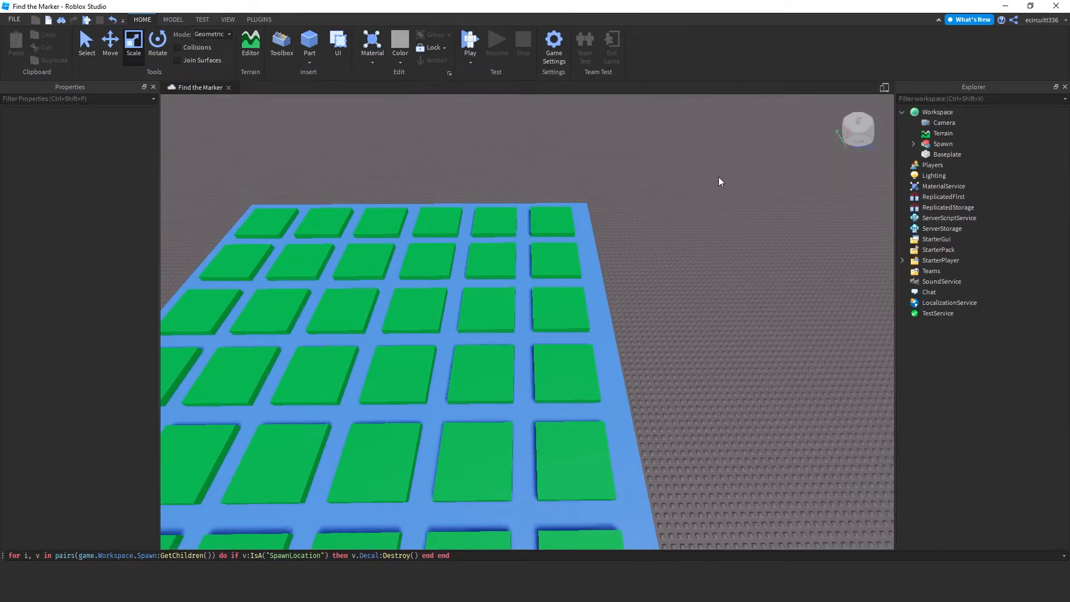
# Playtest the game to check which tile of the grid the character spawns on, and stop the test
pyautogui.scroll(-5, 716, 179)
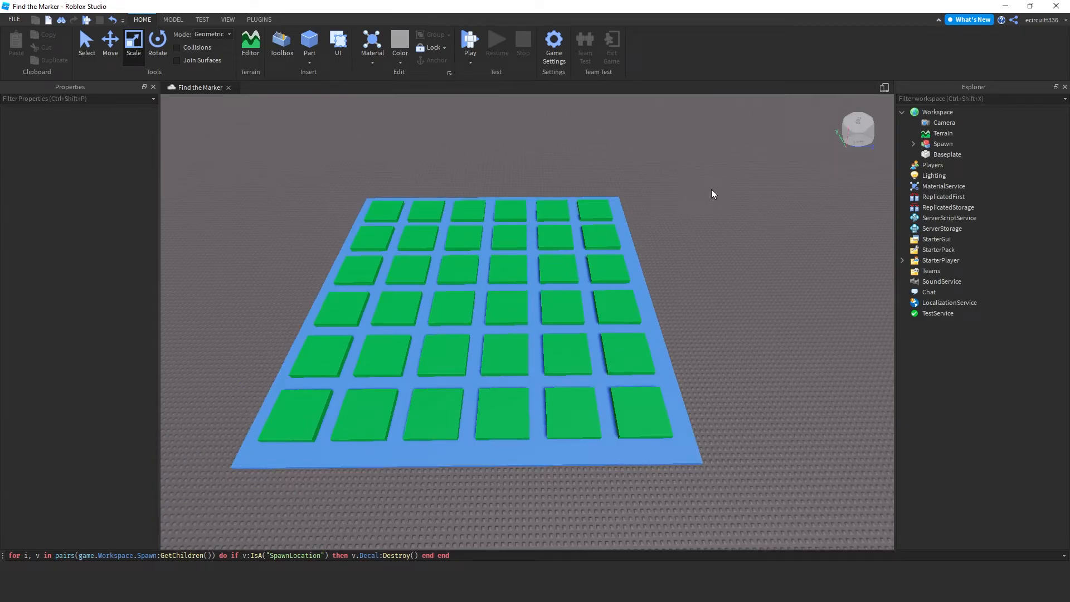
pyautogui.click(202, 20)
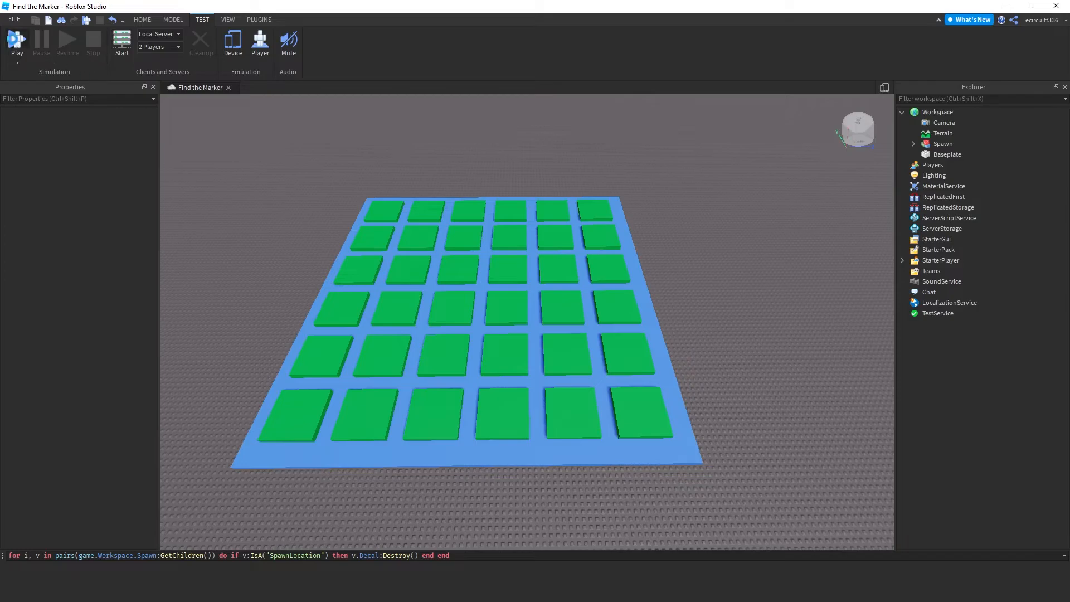
pyautogui.click(17, 40)
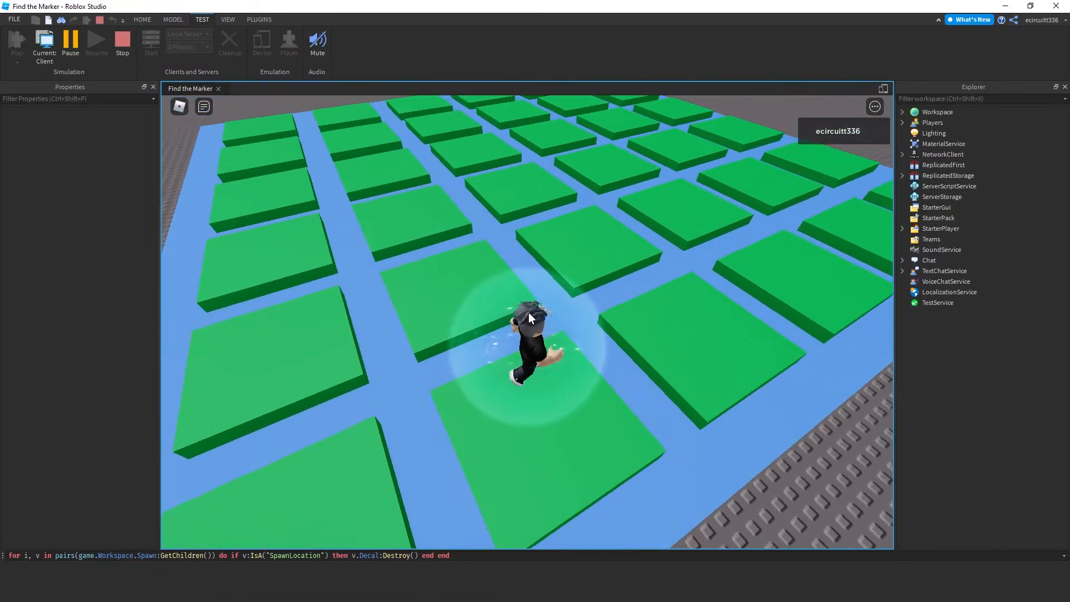
pyautogui.scroll(-5, 528, 312)
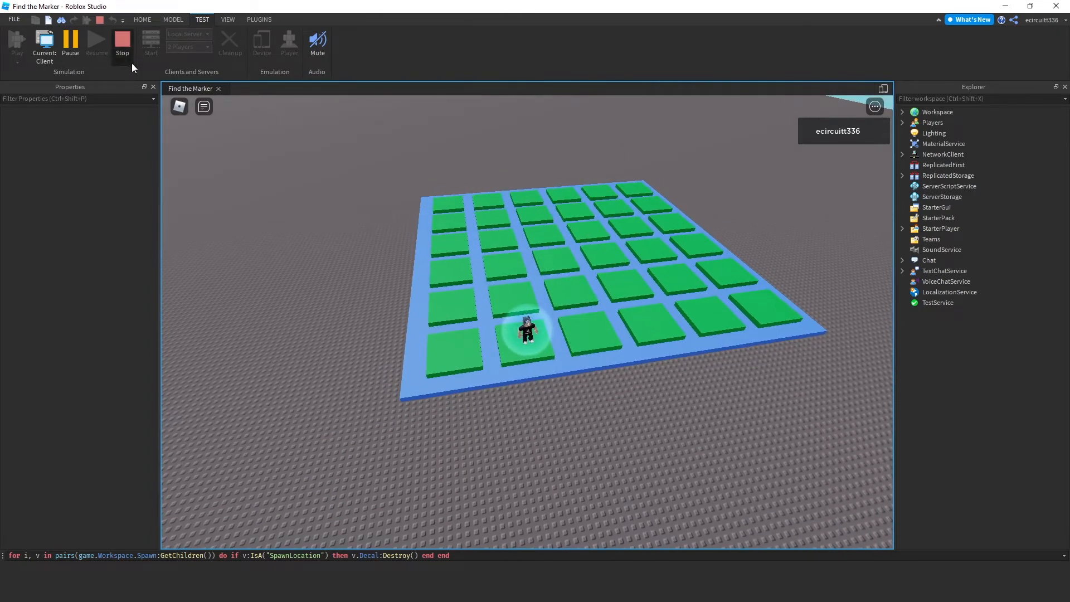
pyautogui.click(129, 63)
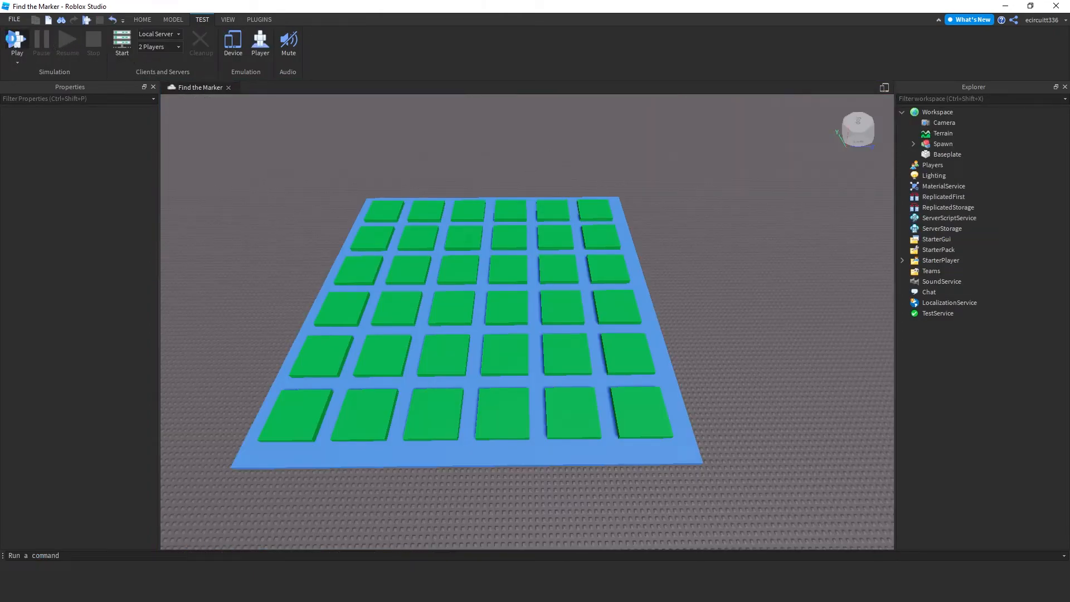
# Run a second playtest, walk the character forward across the spawn grid to check its spawn position, and end the test
pyautogui.click(16, 42)
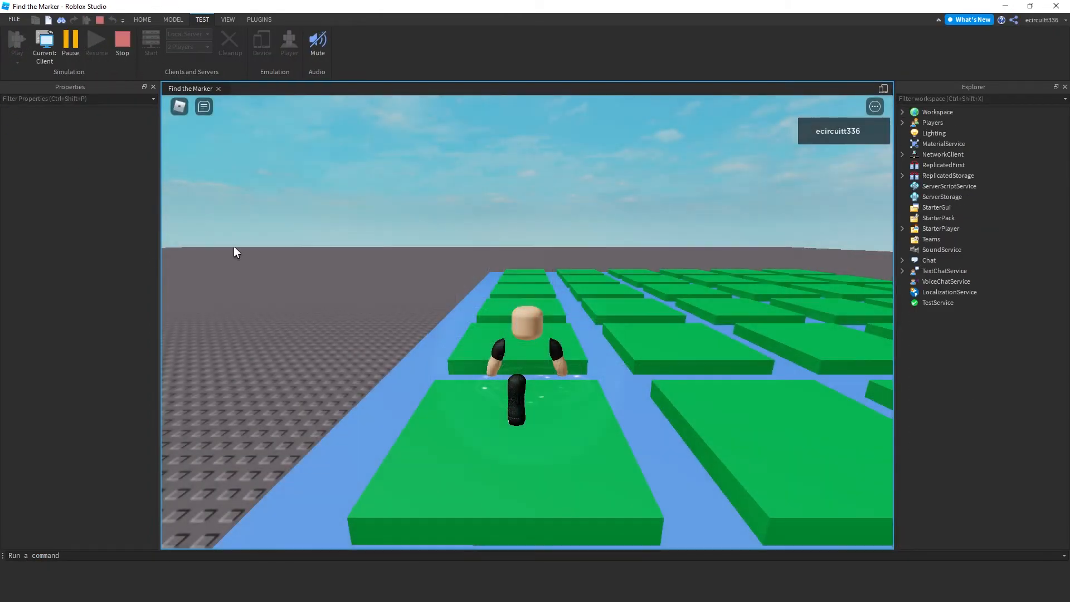
pyautogui.press('w')
pyautogui.moveTo(316, 287)
pyautogui.mouseDown(button='right')
pyautogui.moveTo(329, 292)
pyautogui.moveTo(316, 287)
pyautogui.mouseUp(button='right')
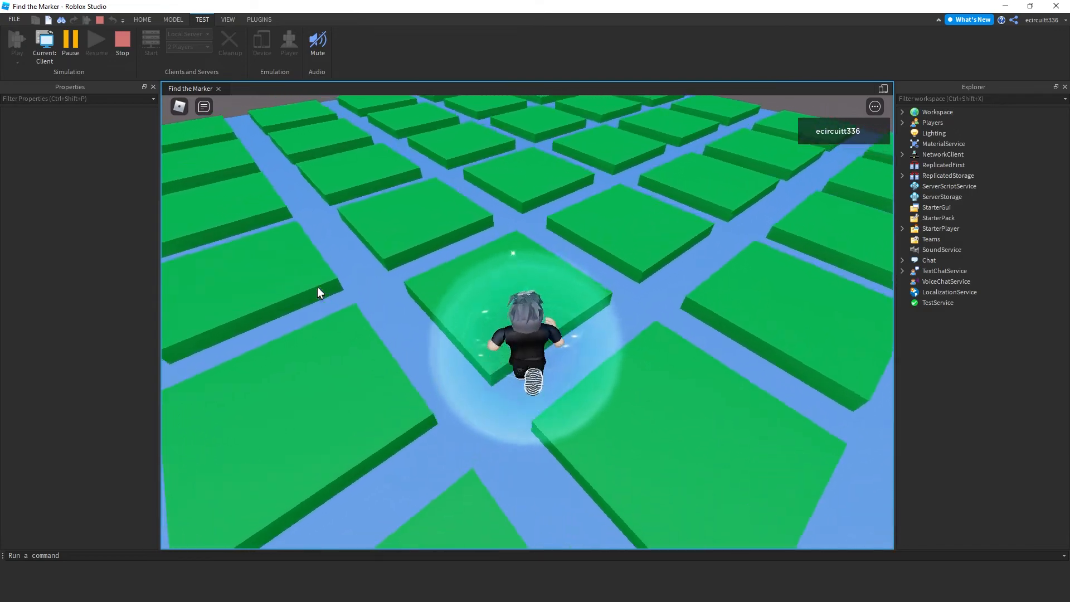
pyautogui.scroll(-5, 317, 286)
pyautogui.click(115, 49)
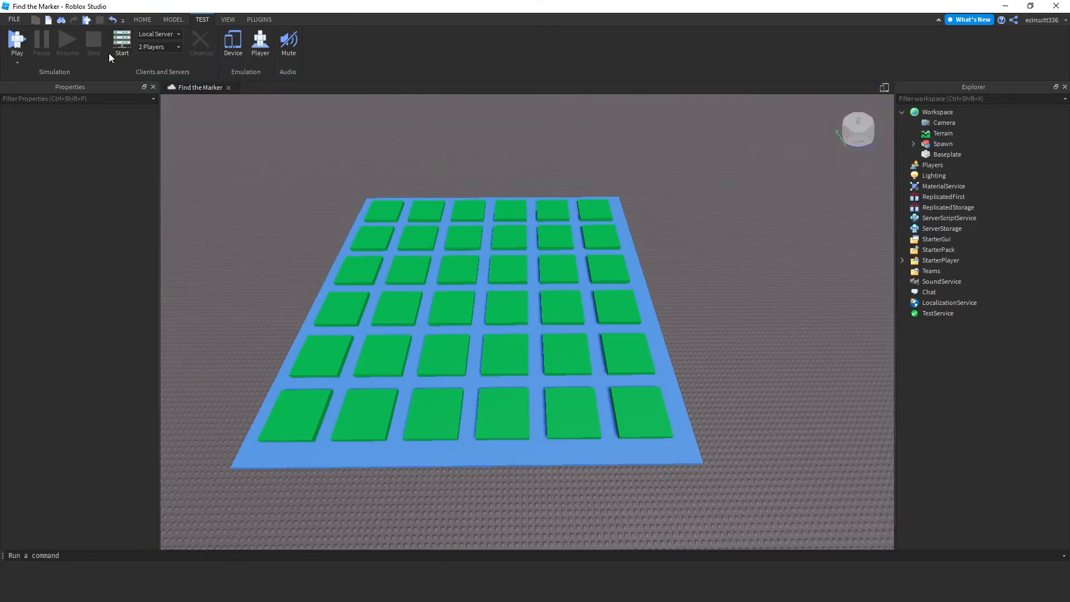